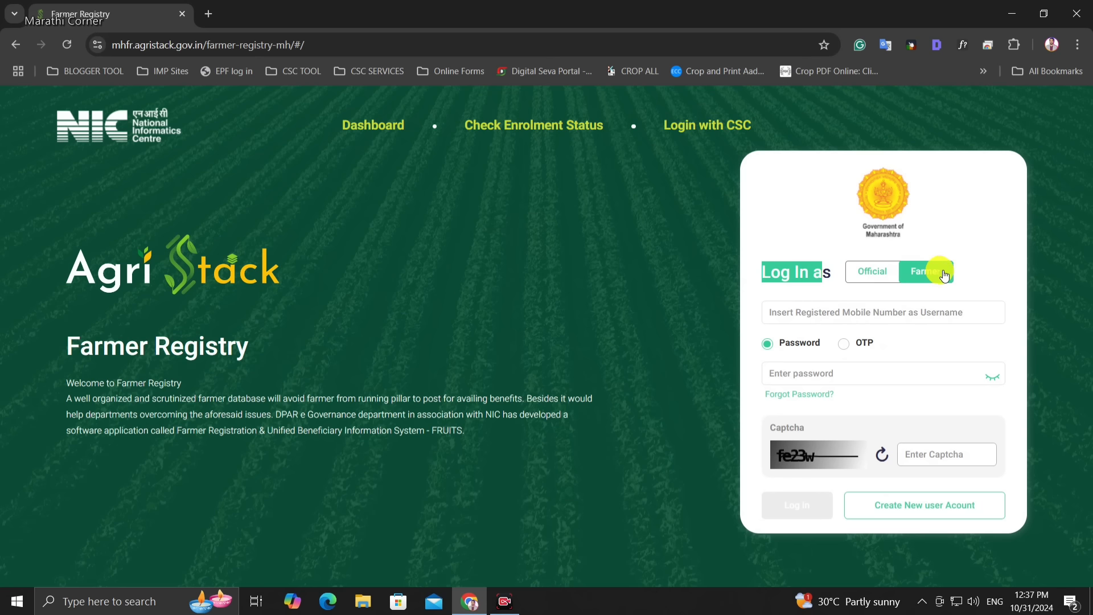
Step: As a Farmer, start a new account and submit the farmer's Aadhaar number with consent ticked
left_click(972, 269)
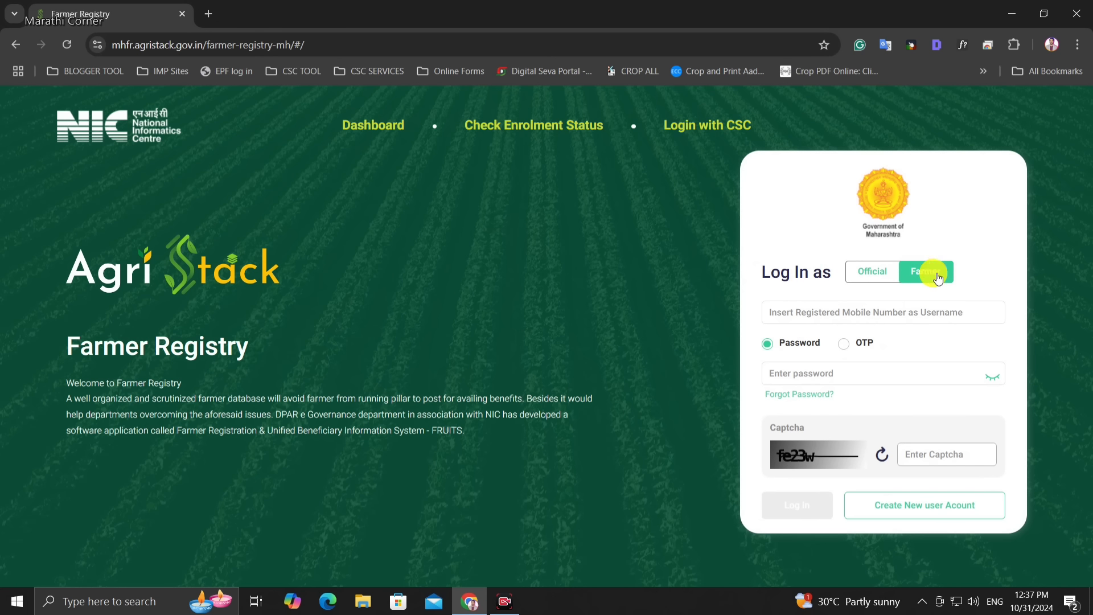
left_click(915, 511)
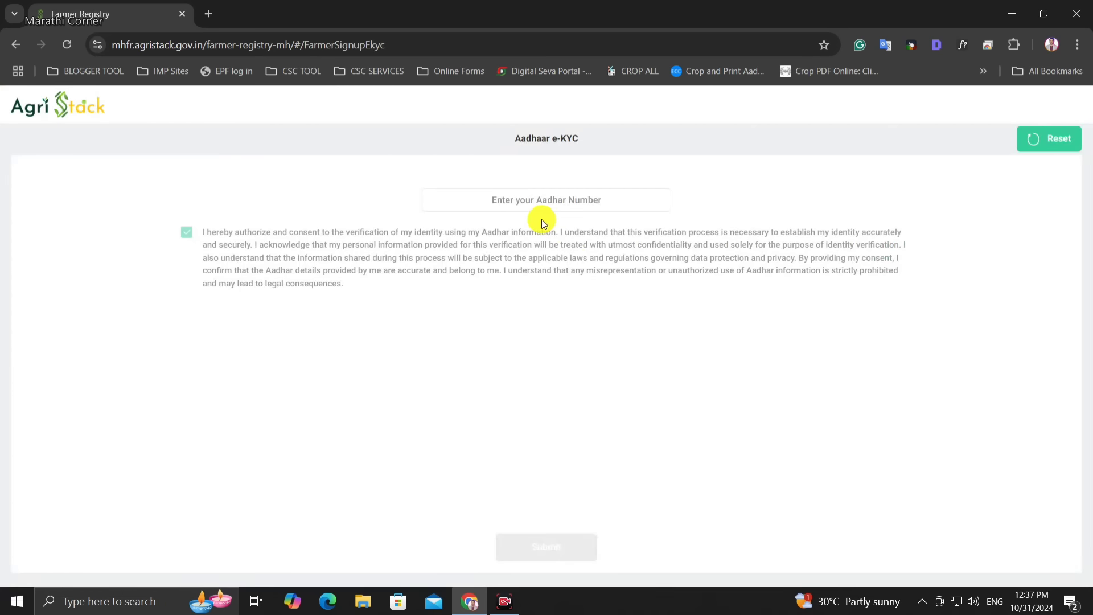
left_click_drag(513, 131, 584, 137)
left_click(543, 194)
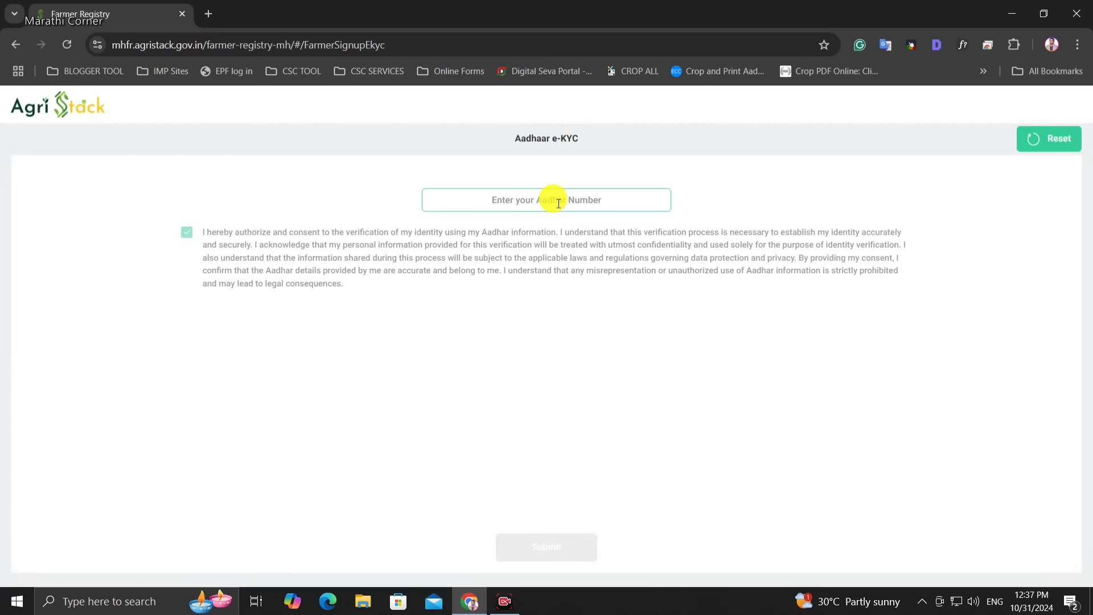
type("2")
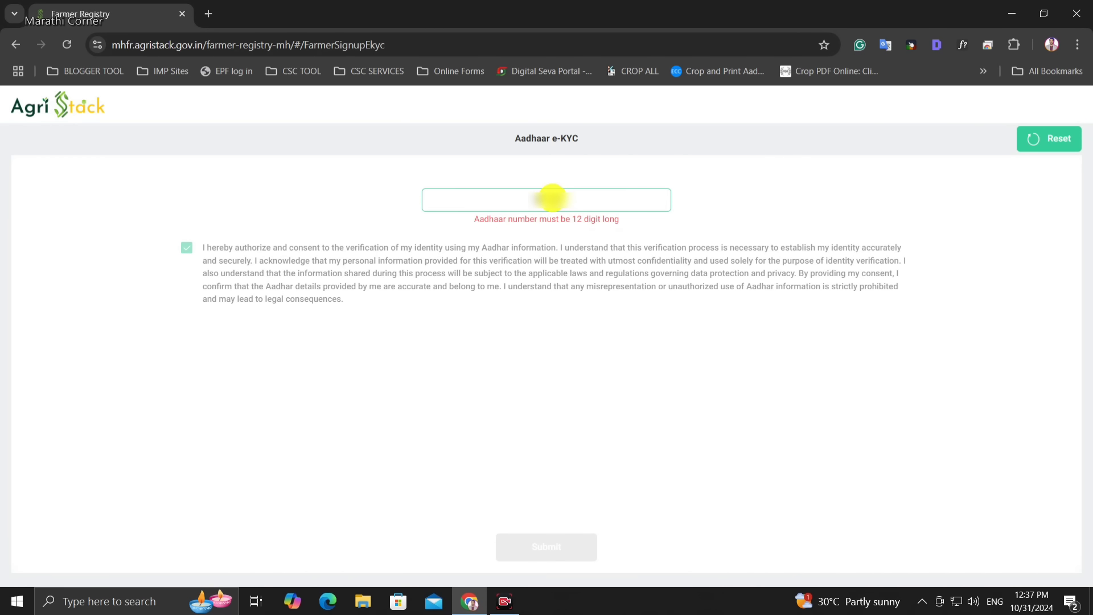
type("***")
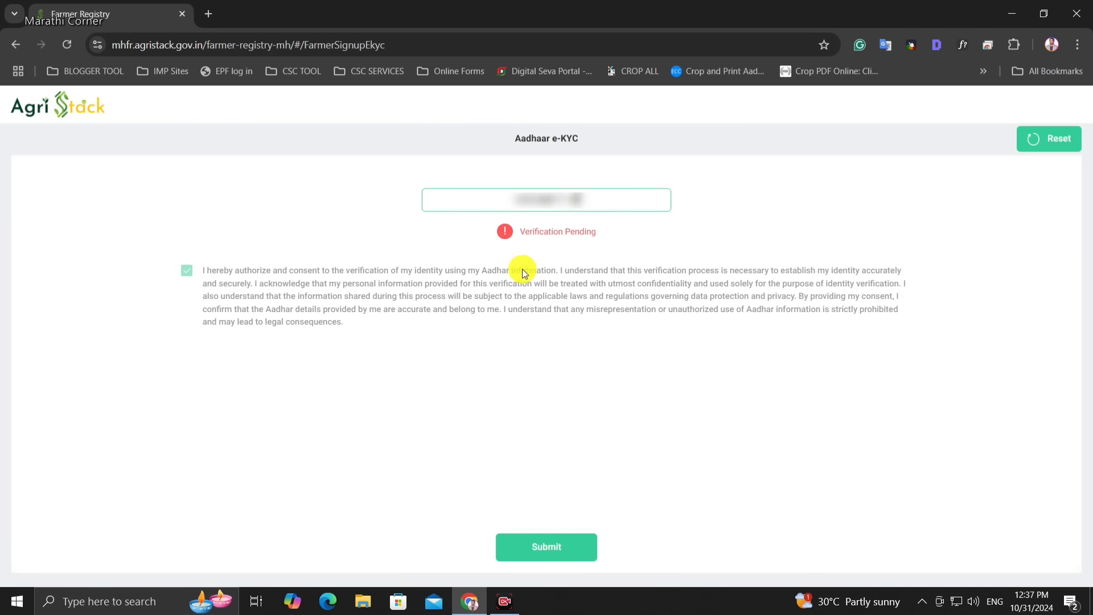
left_click(190, 272)
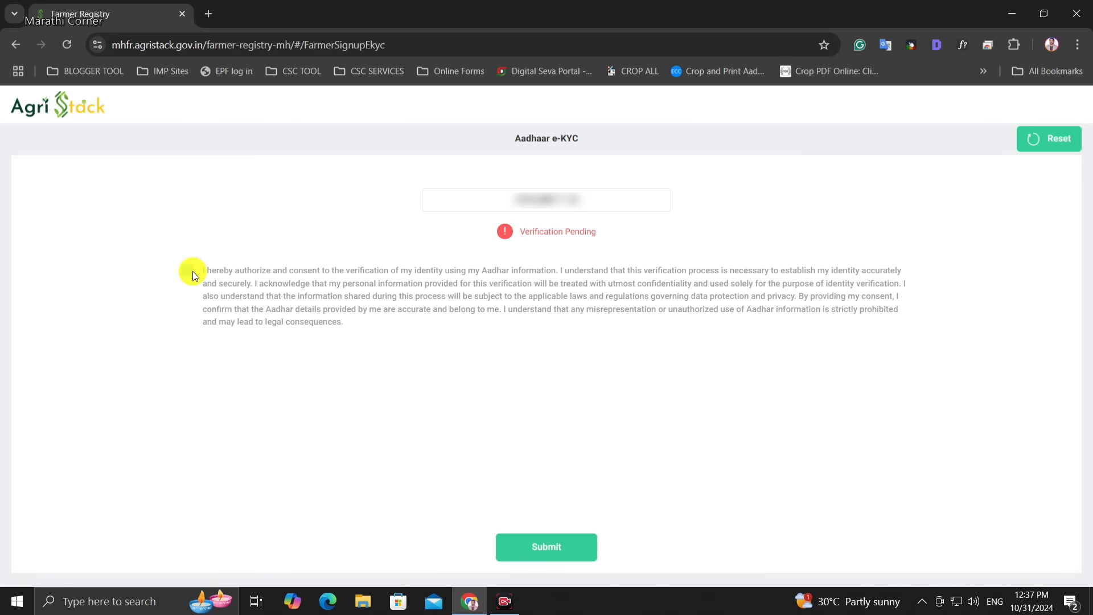
left_click(547, 548)
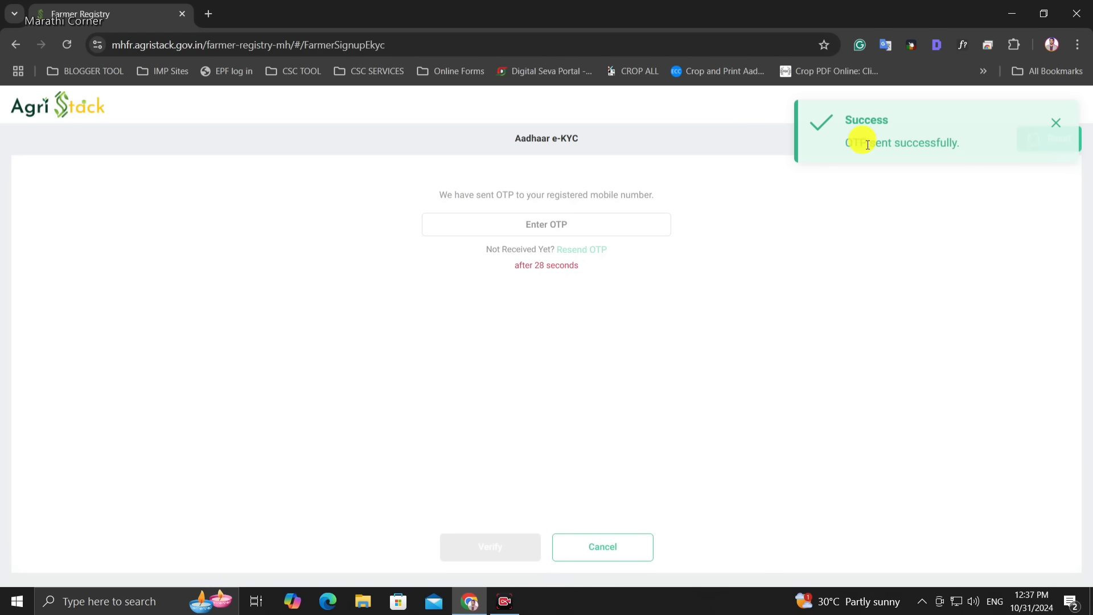
Step: Enter the six-digit OTP received for Aadhaar and verify it
left_click(574, 223)
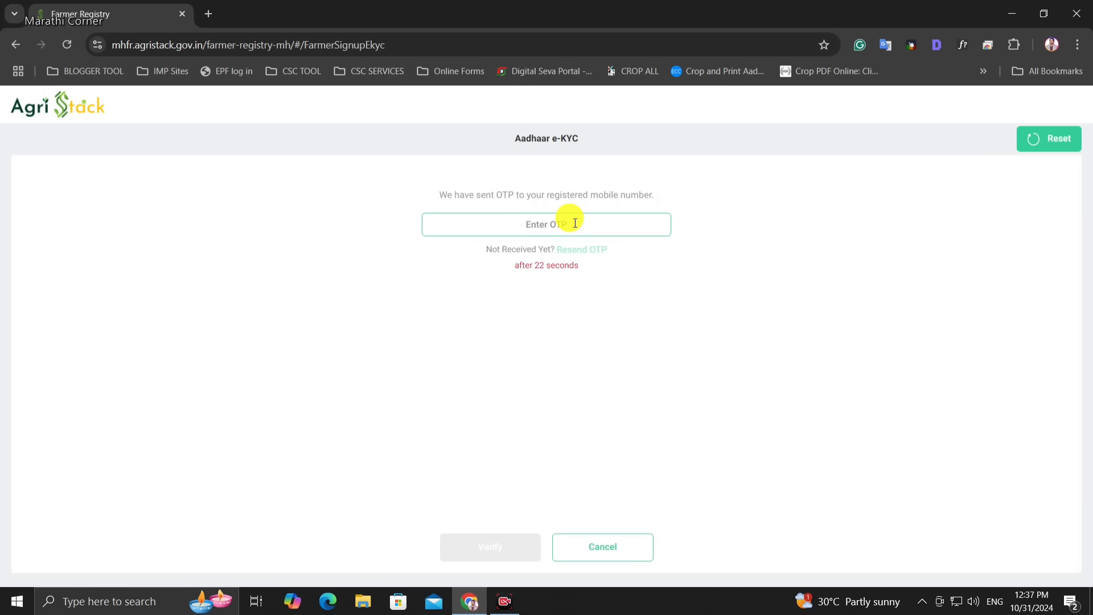
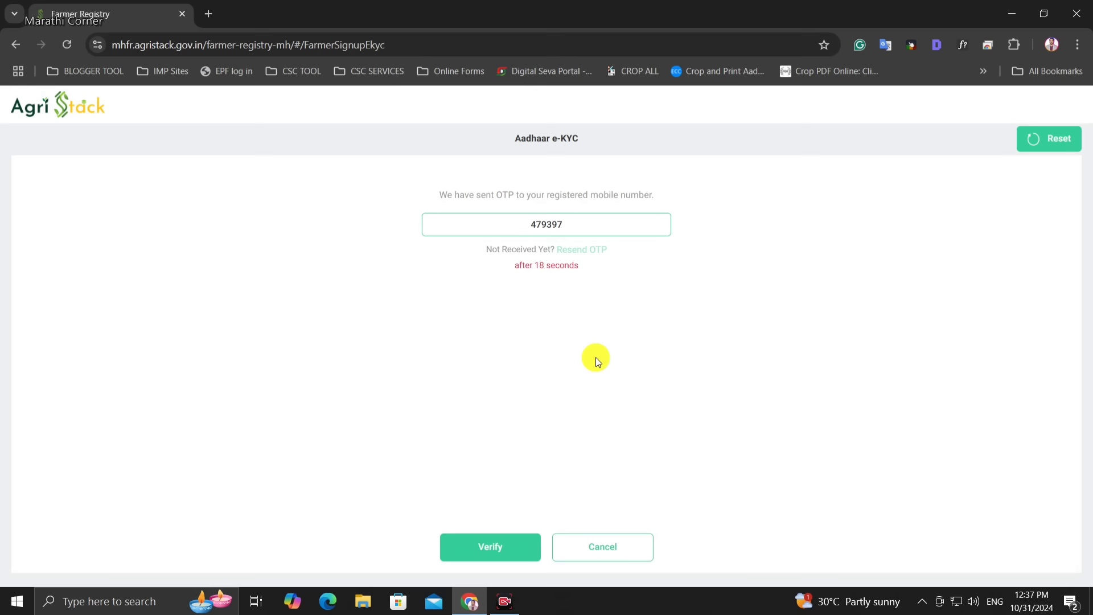
left_click(510, 548)
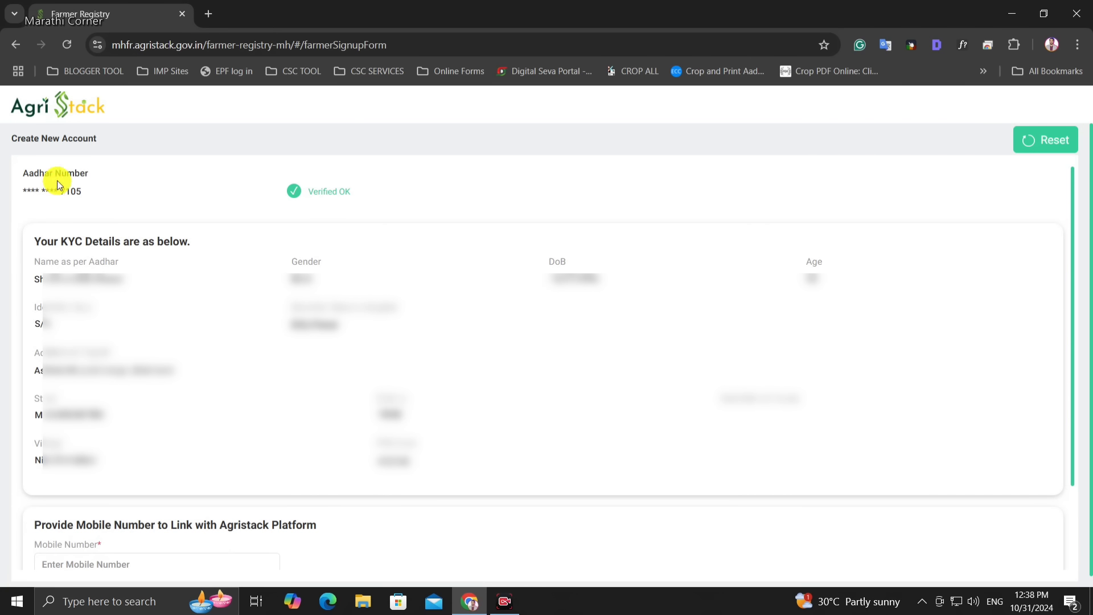
left_click_drag(307, 192, 345, 192)
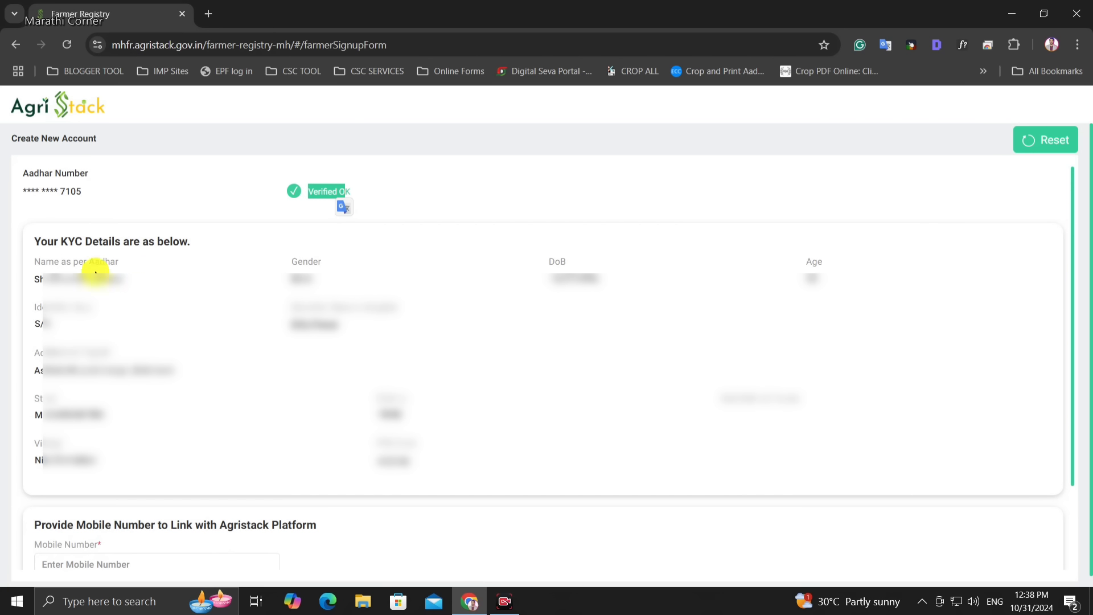
left_click_drag(45, 281, 138, 281)
left_click_drag(291, 279, 297, 280)
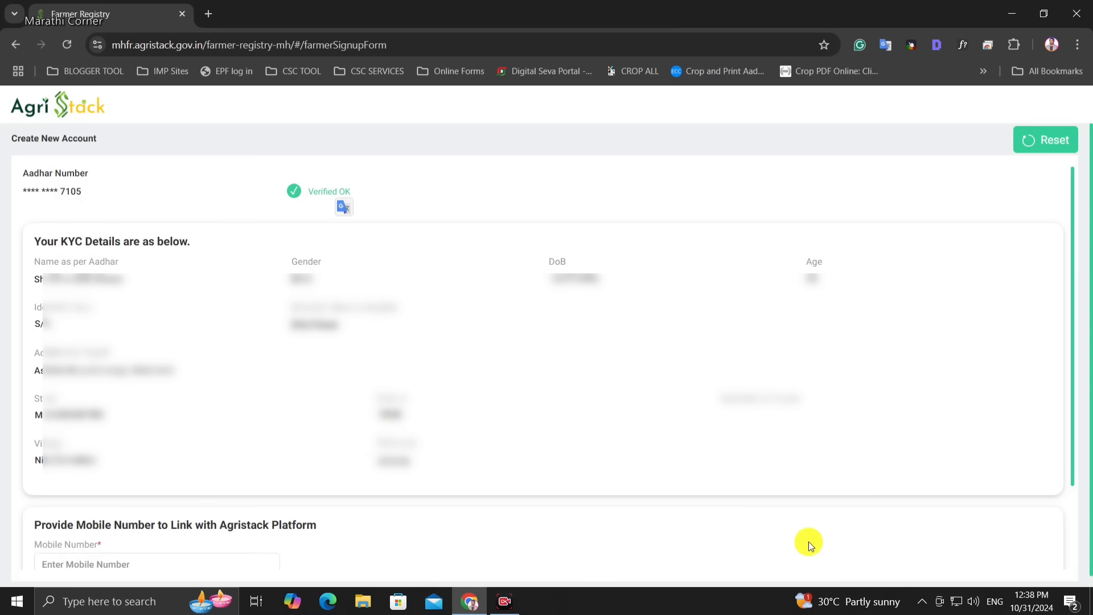
scroll(854, 559, "down", 2)
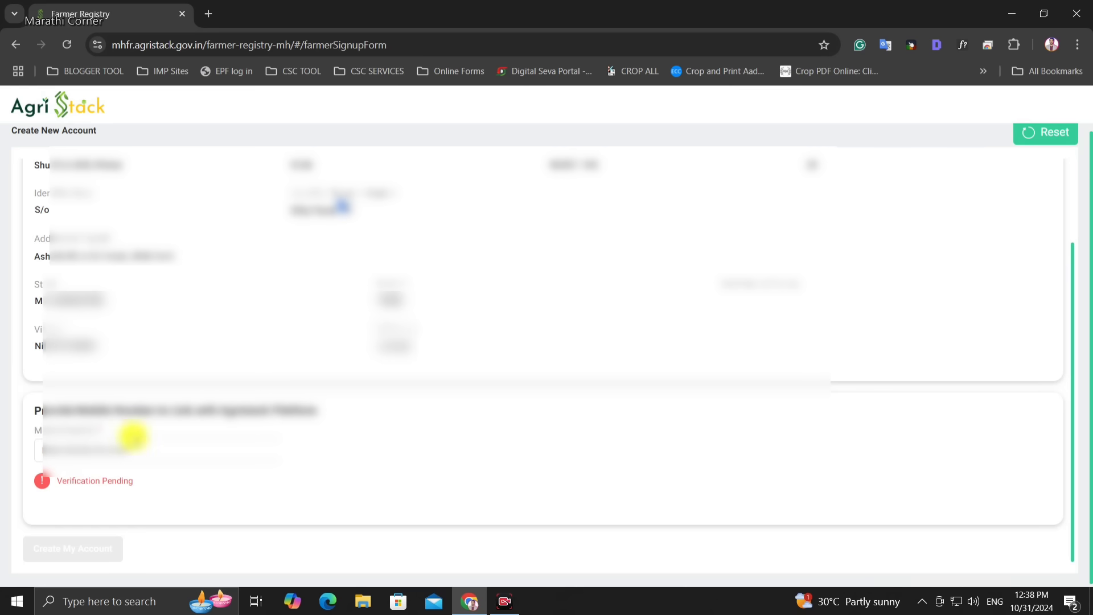
Step: Enter the farmer's mobile number and verify it with the OTP sent to that phone
left_click_drag(31, 420, 263, 398)
left_click(162, 449)
left_click(162, 449)
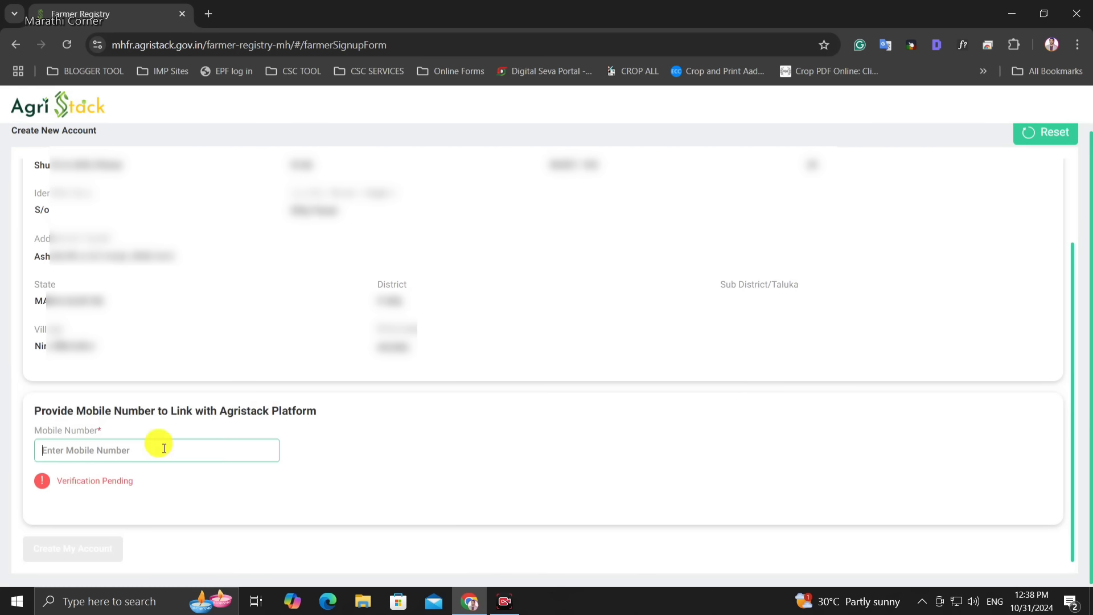
type("98")
left_click(196, 467)
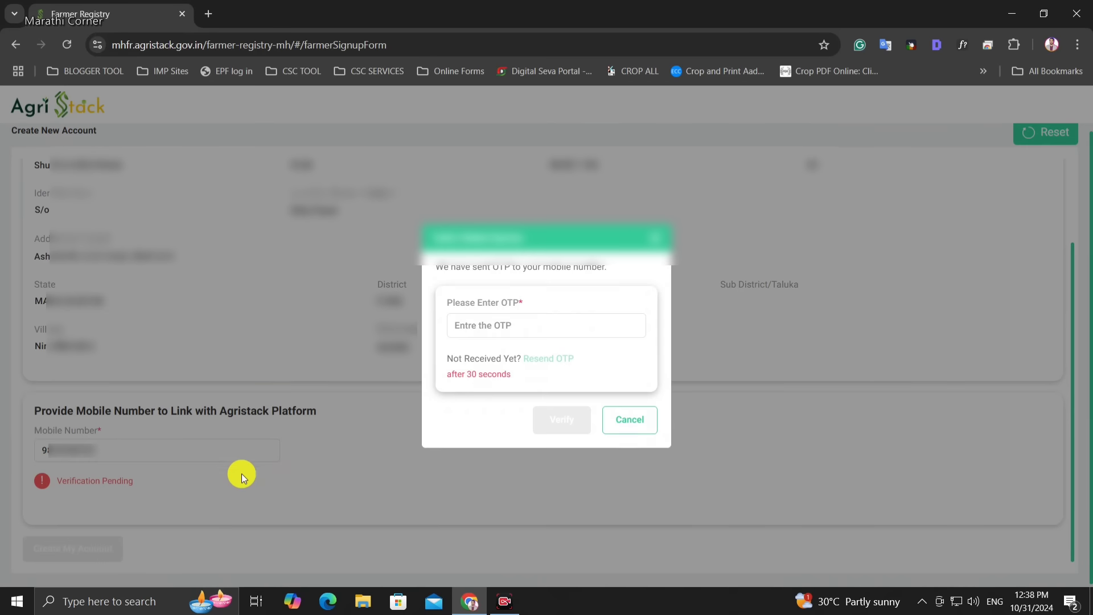
left_click(498, 329)
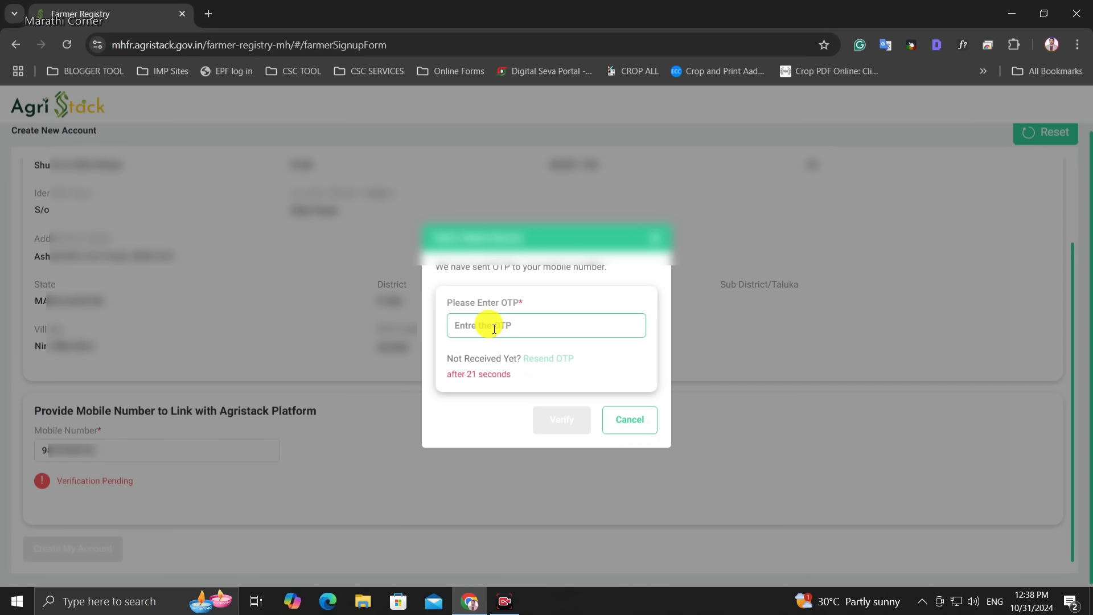
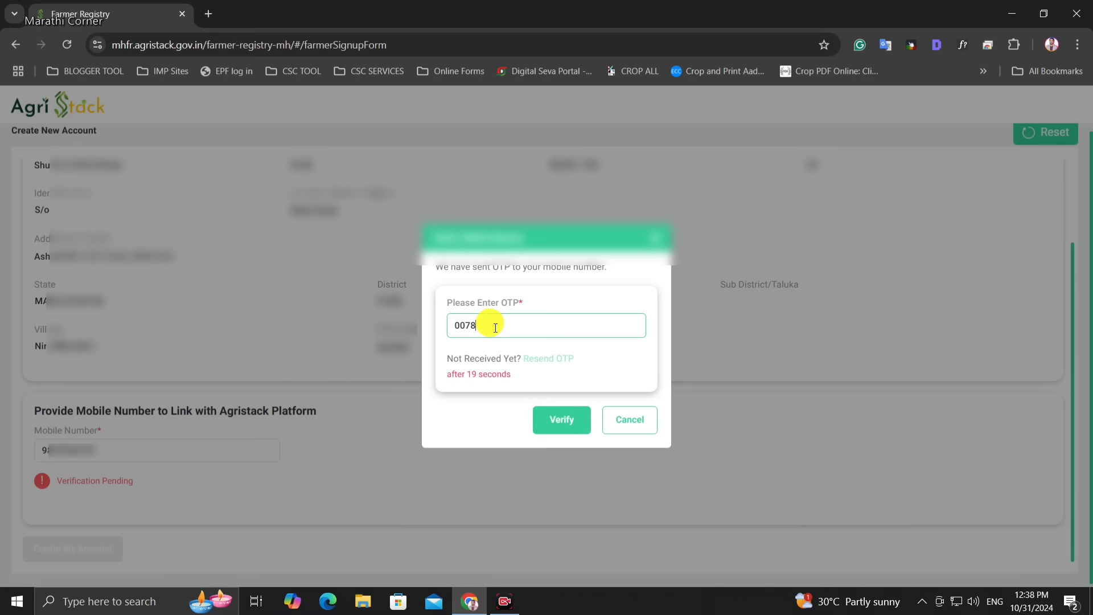
left_click(568, 431)
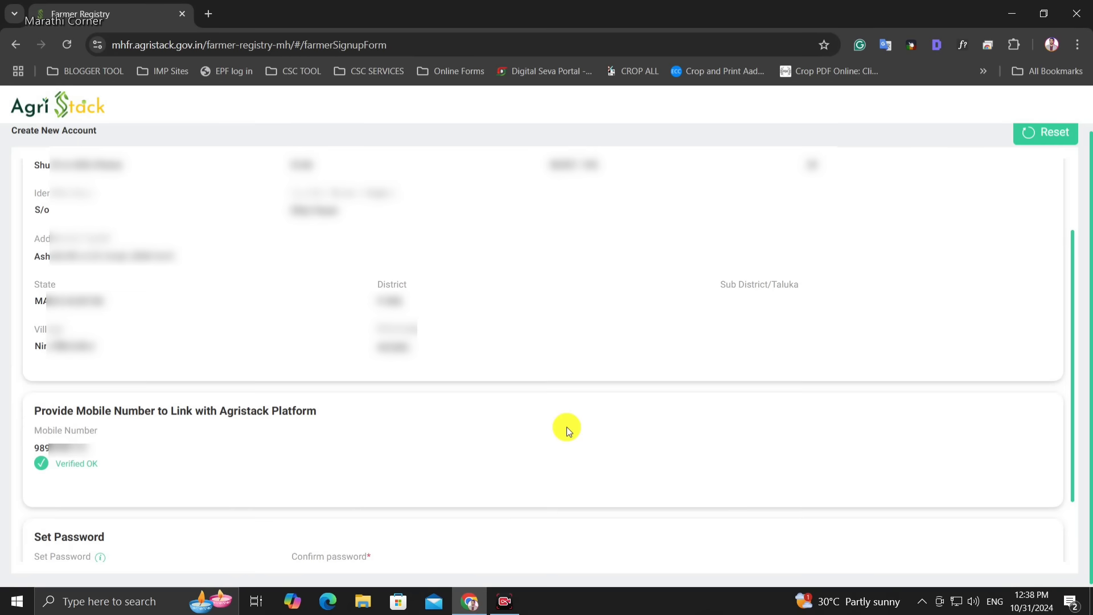
Step: Enter and confirm the account password, then create the farmer account
scroll(228, 467, "down", 1)
left_click(105, 483)
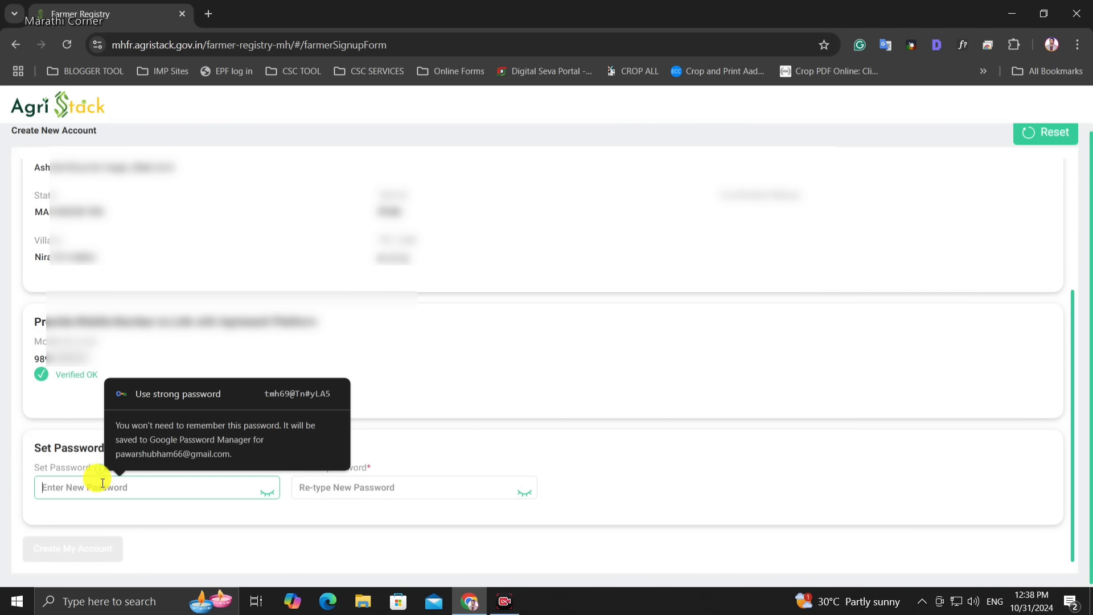
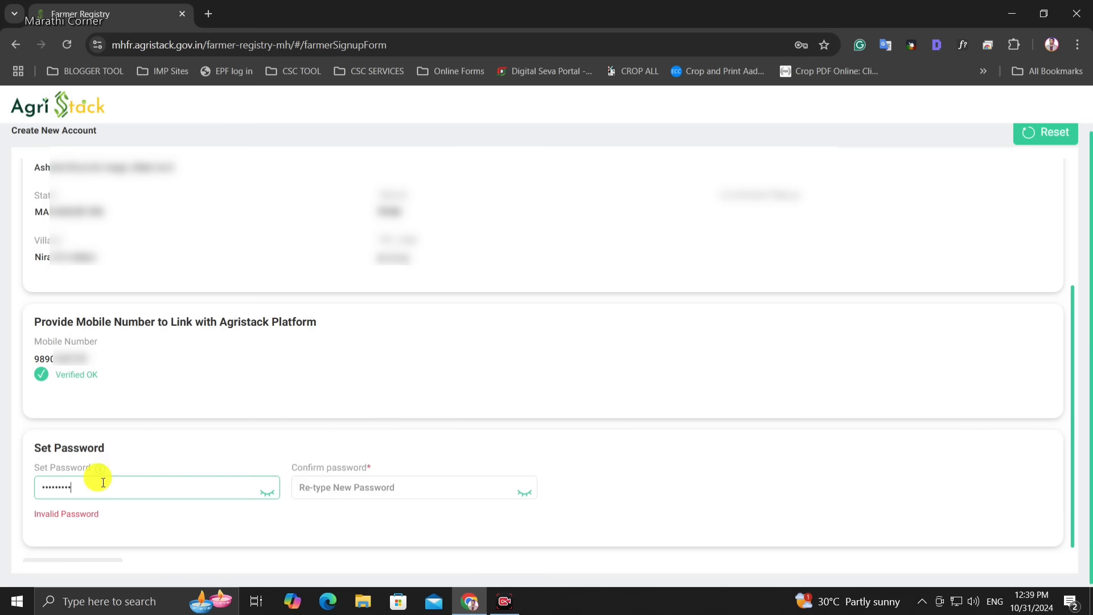
key("Tab")
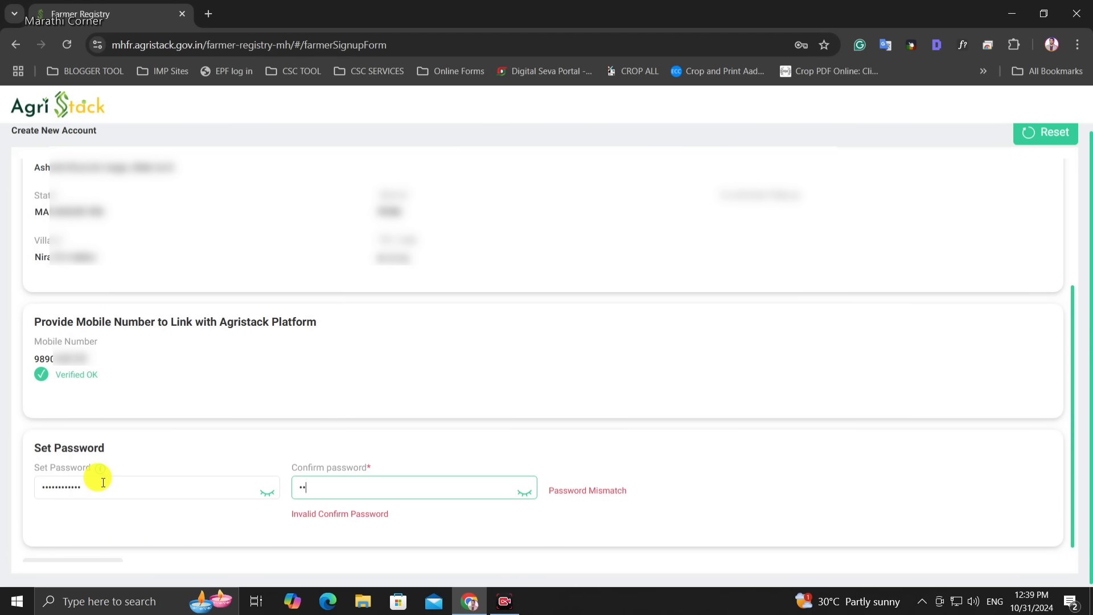
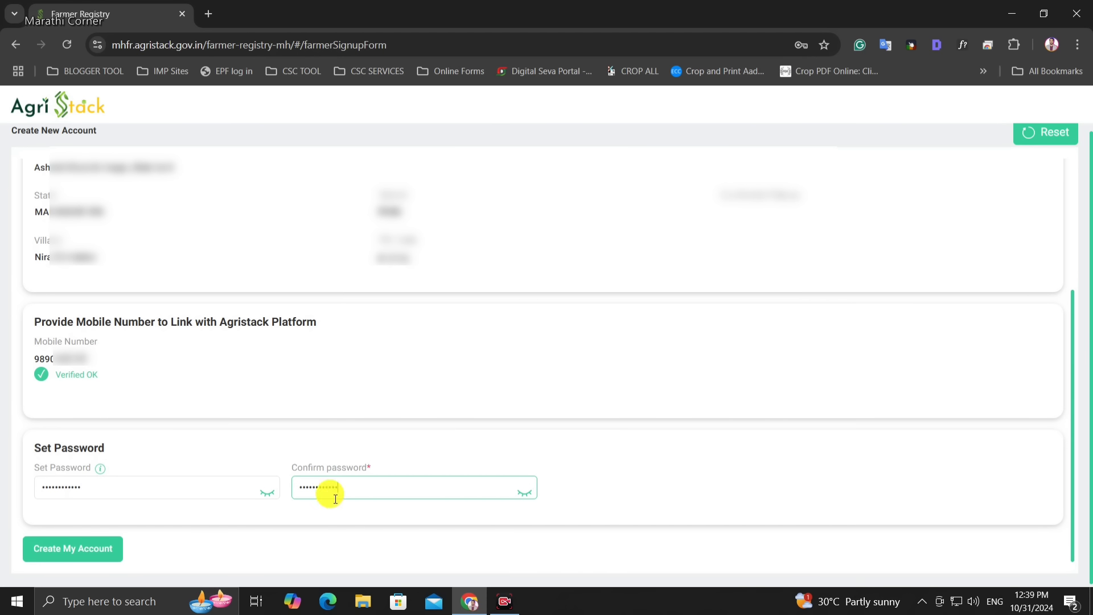
left_click(71, 557)
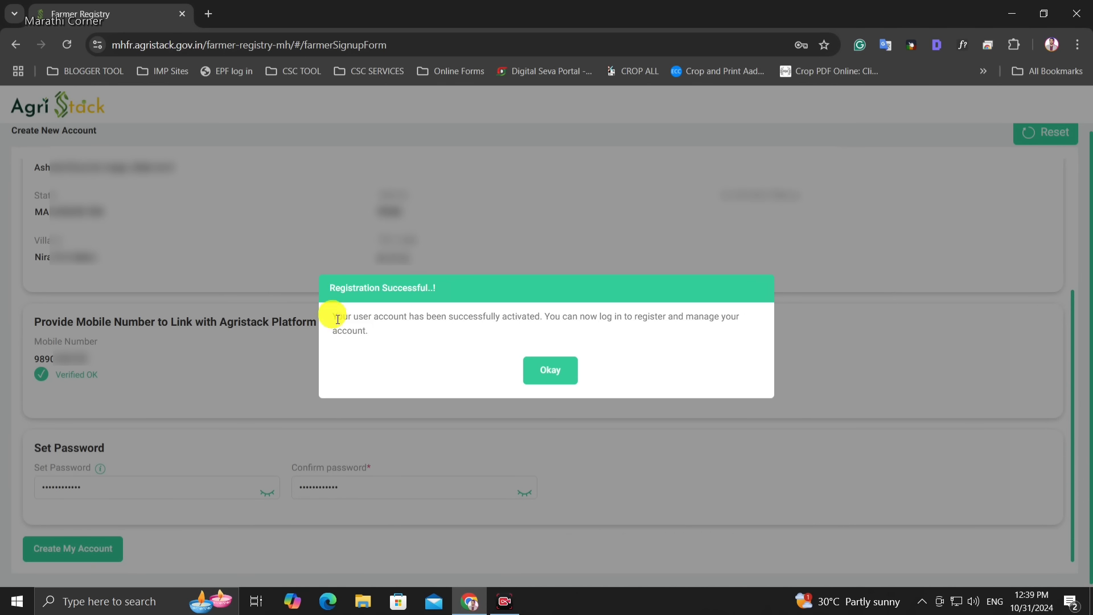
left_click_drag(333, 317, 733, 326)
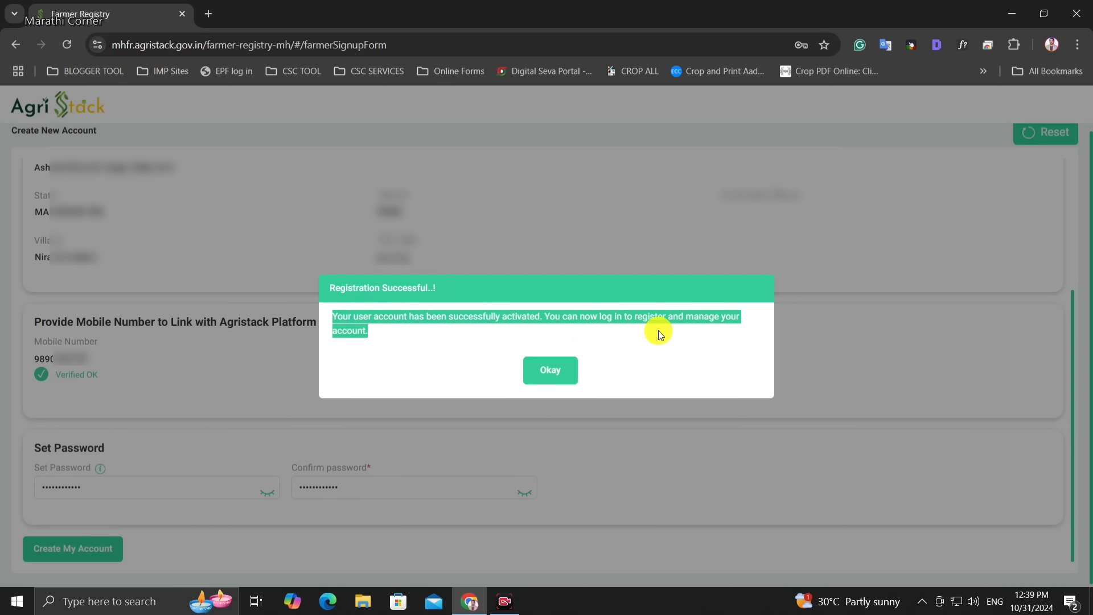
Step: Dismiss the success notice and log in as Farmer using mobile number, password and captcha
left_click(548, 371)
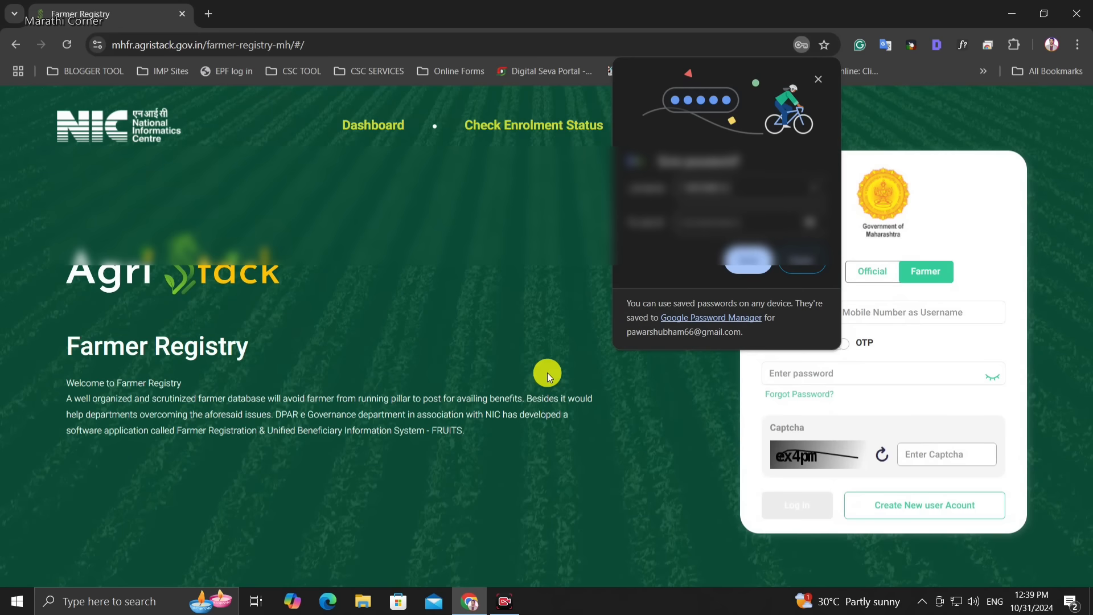
left_click_drag(763, 272, 815, 273)
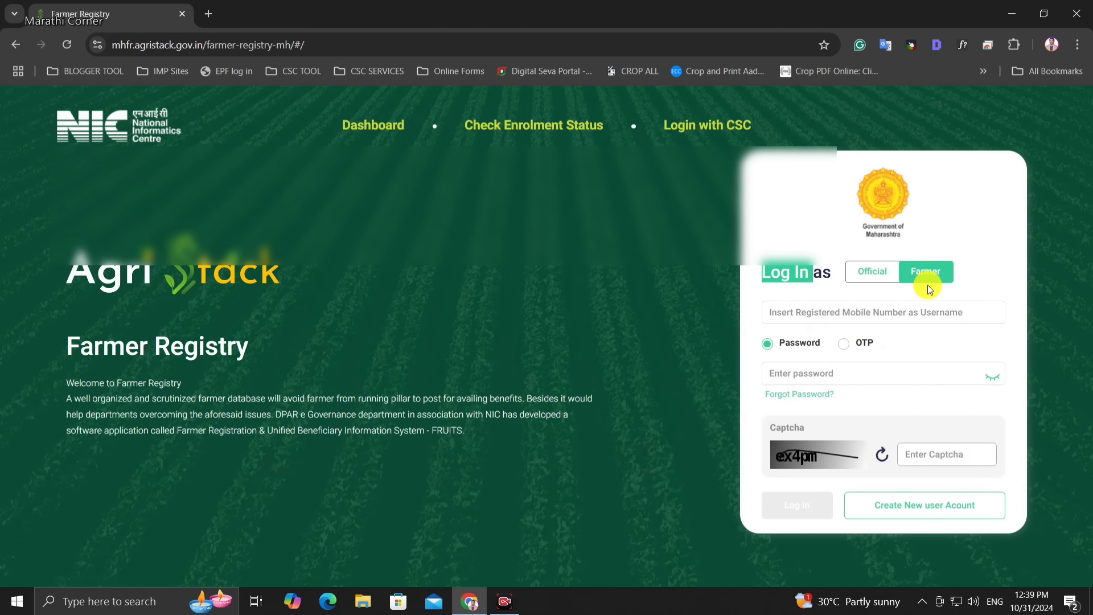
left_click(797, 312)
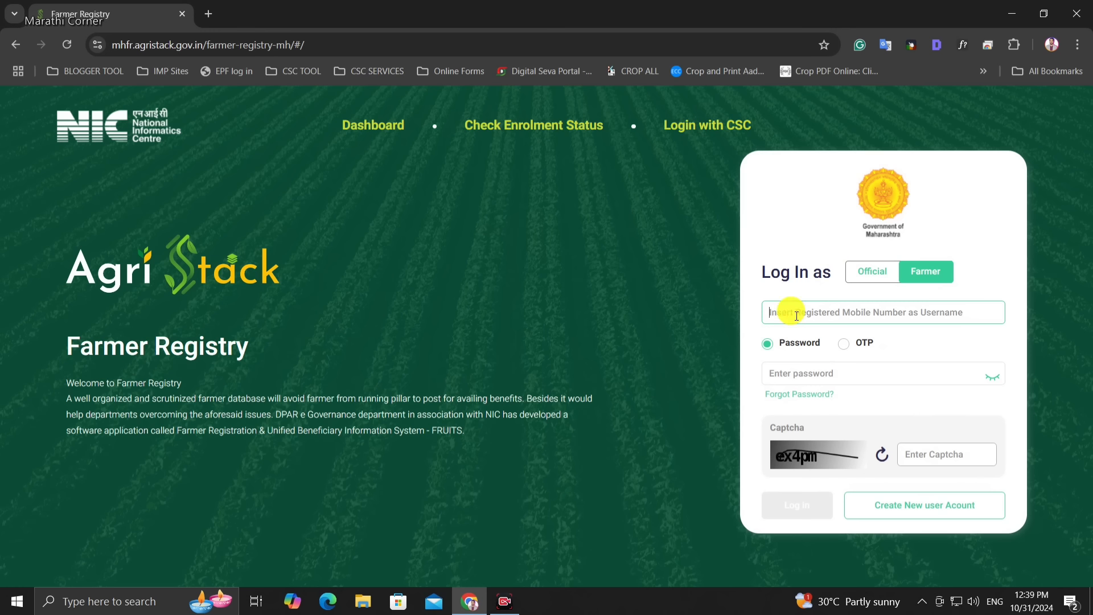
type("98")
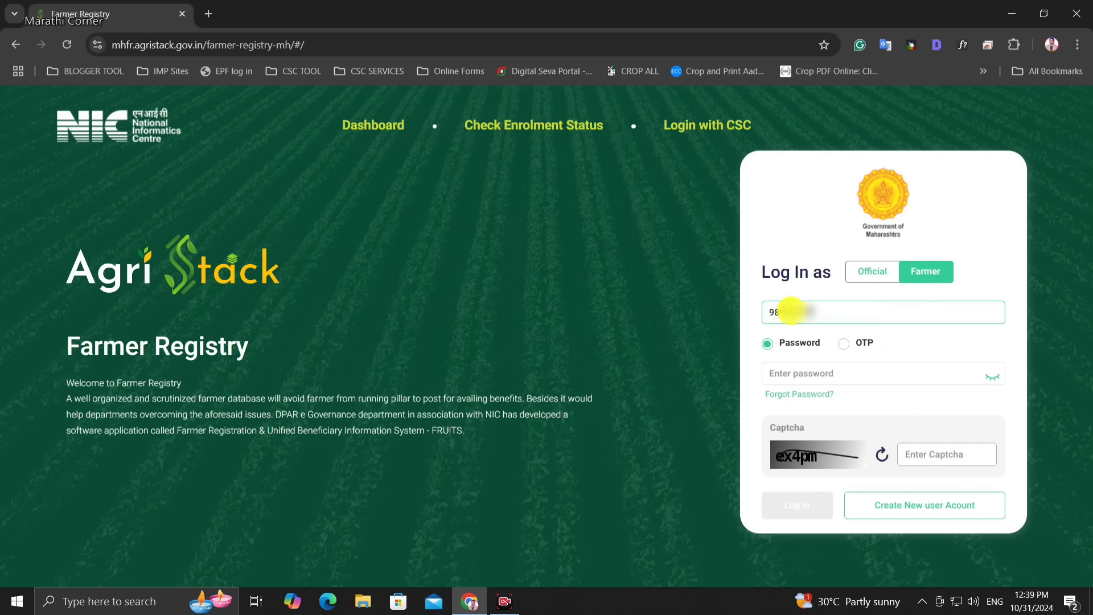
left_click(811, 370)
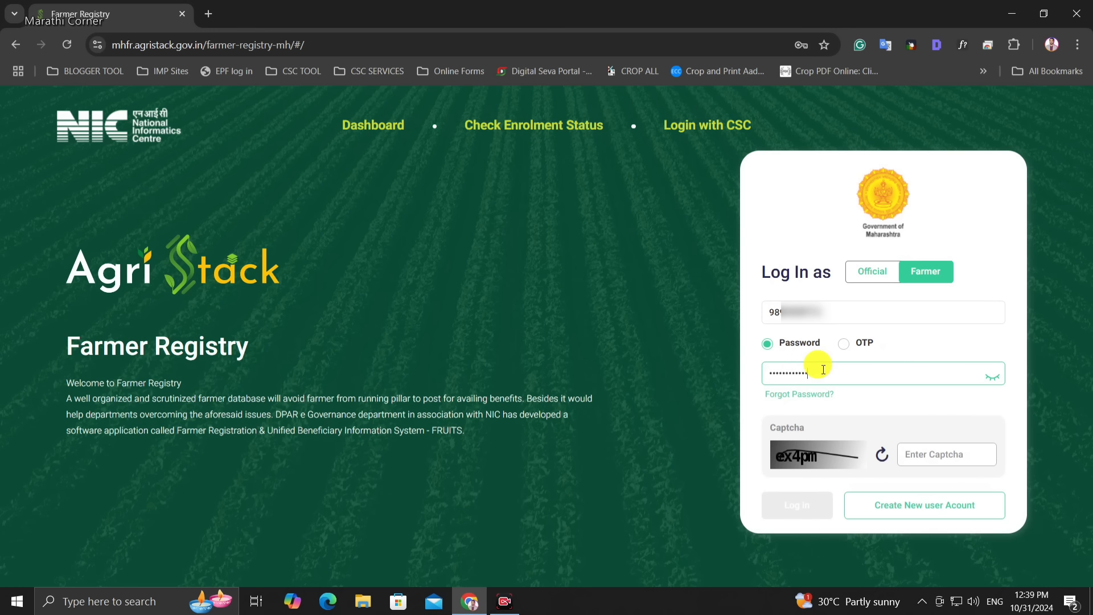
key("Tab")
type("ex")
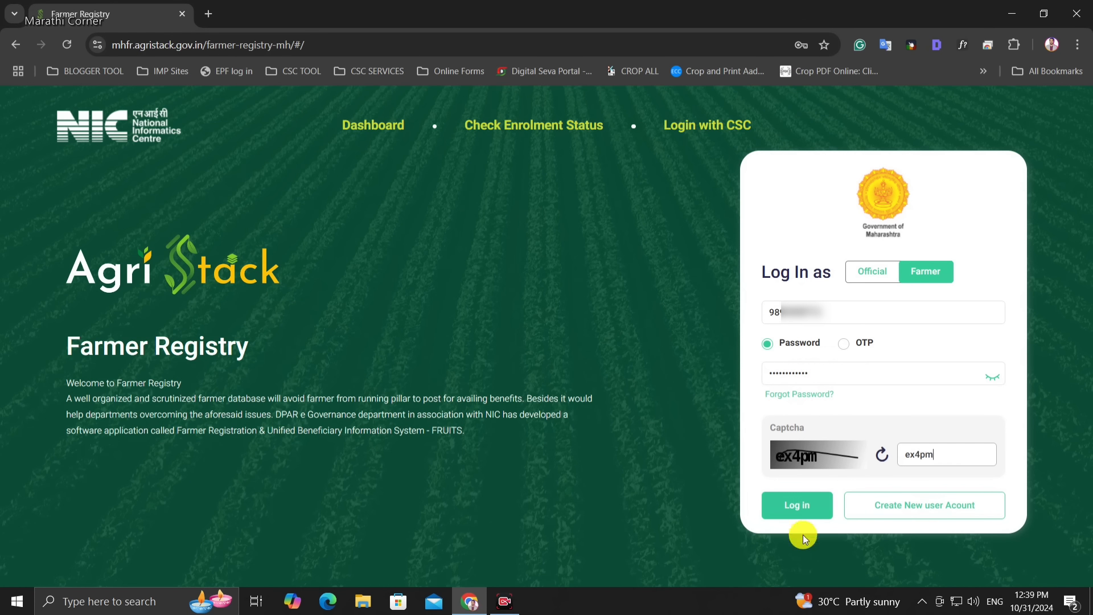
left_click(795, 516)
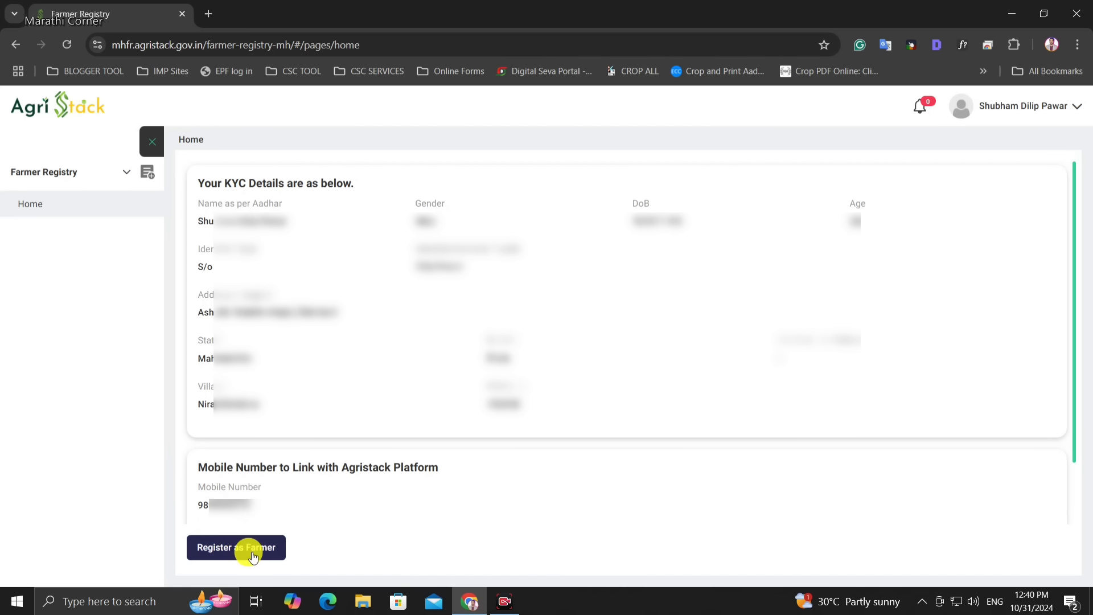
Step: Start Register as Farmer, answering No to changing the registered mobile number
left_click(253, 556)
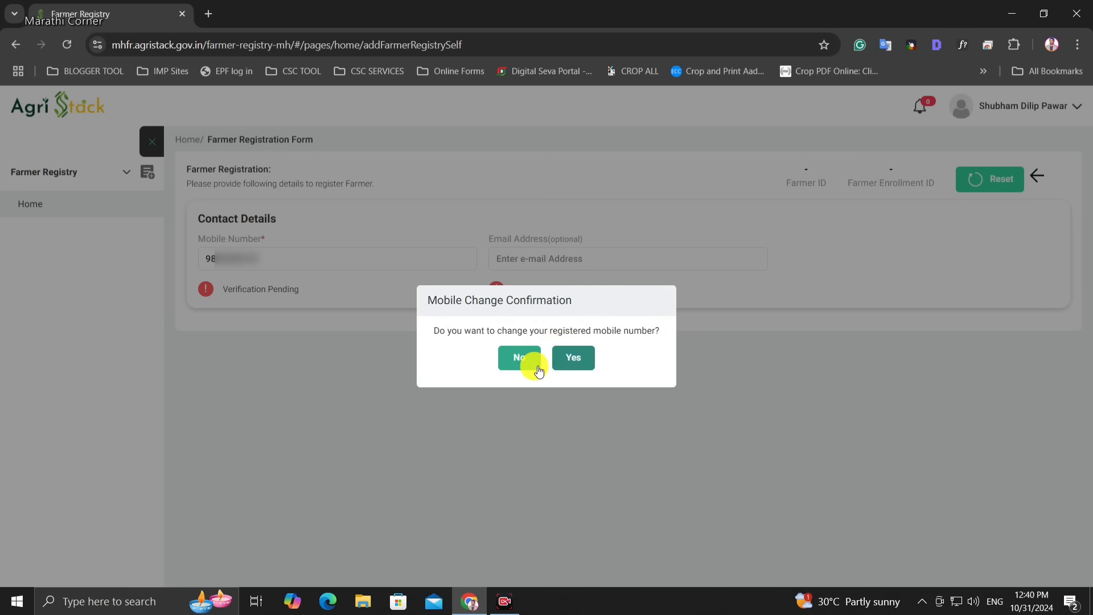
left_click(518, 358)
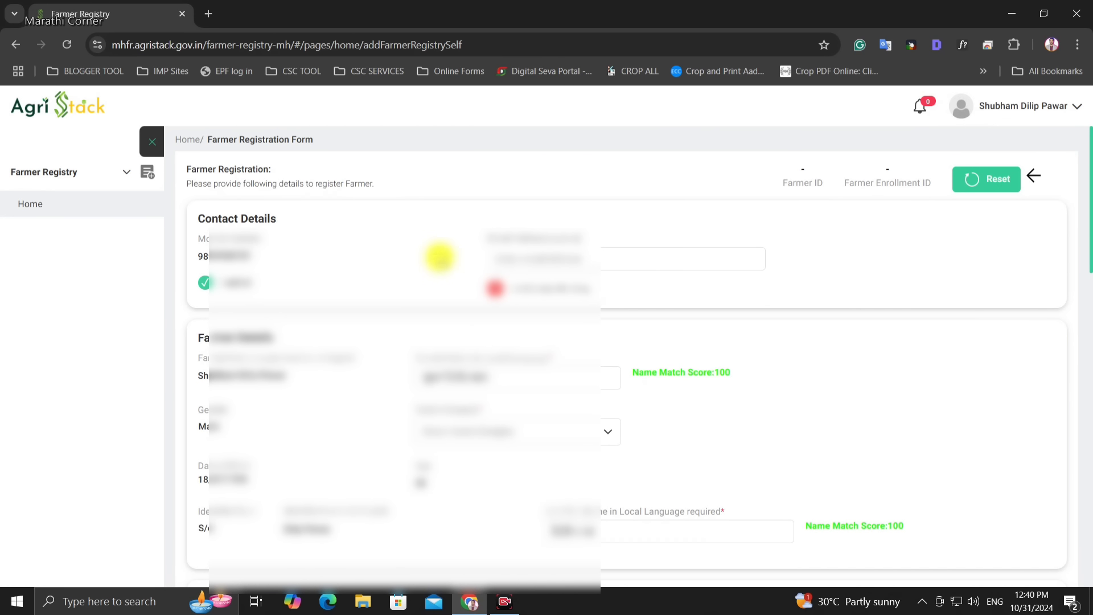
Step: Review the optional email and name entries in the Farmer Details section
left_click_drag(472, 240, 543, 239)
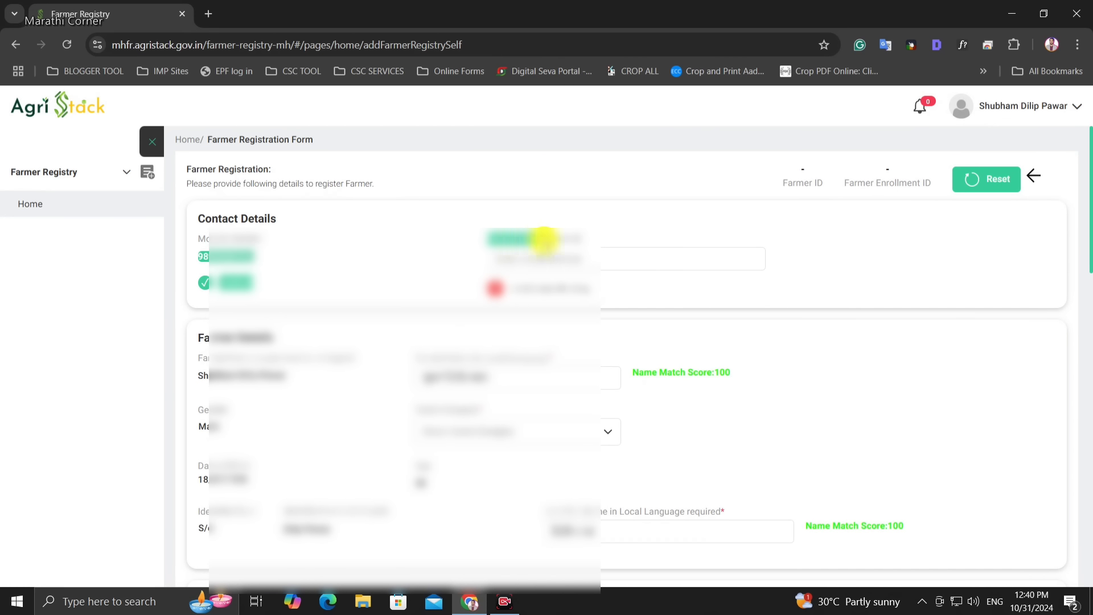
left_click(564, 239)
left_click(548, 251)
left_click(582, 239)
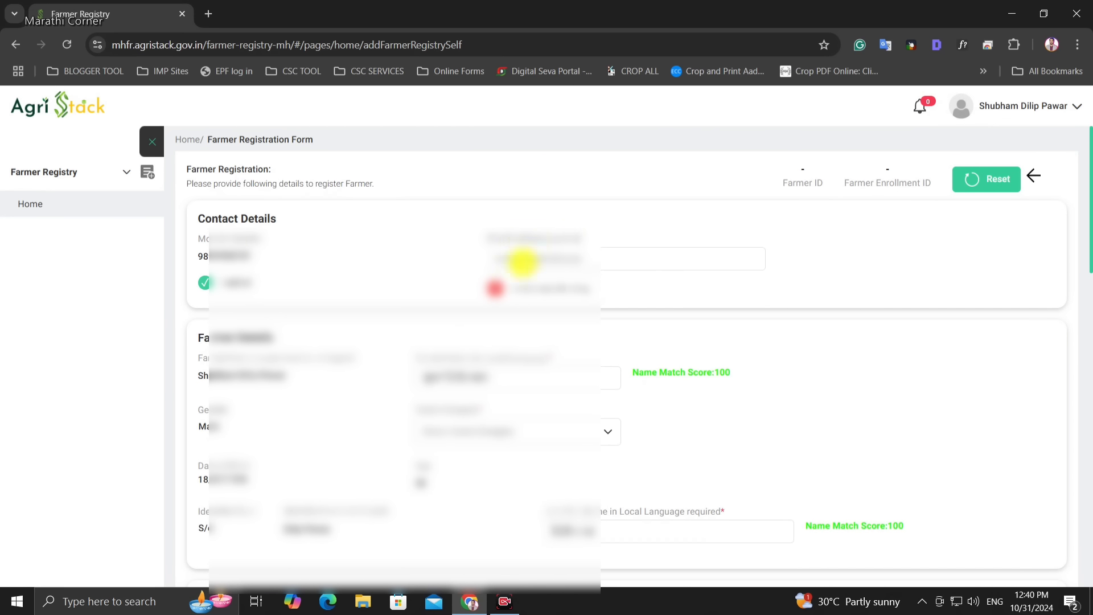
left_click(530, 257)
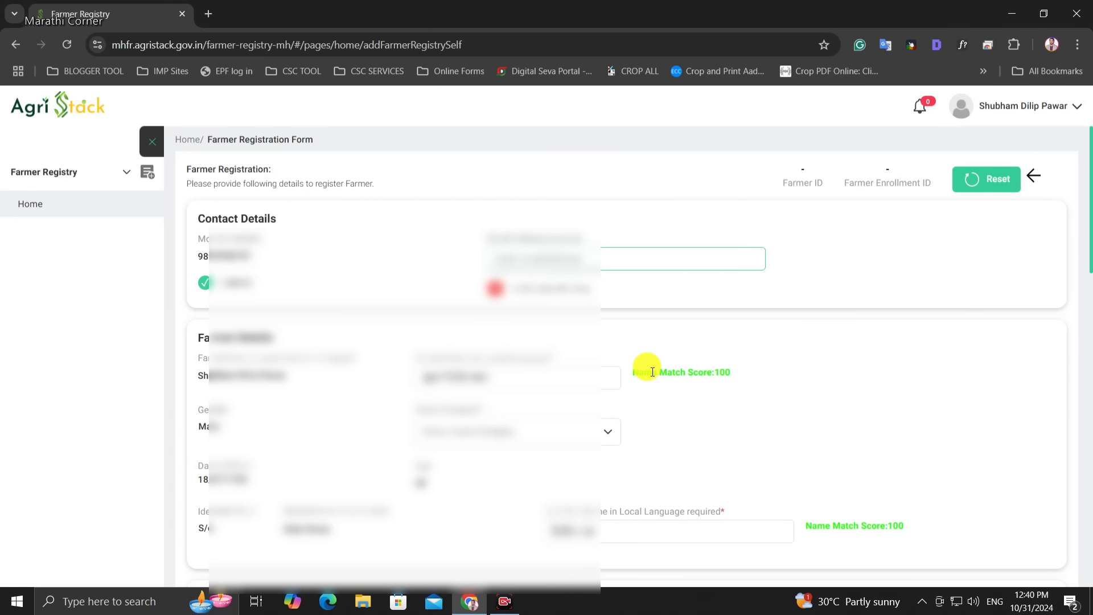
mouse_move(706, 371)
left_mouse_down()
mouse_move(742, 373)
mouse_move(700, 374)
left_mouse_up()
left_click(686, 375)
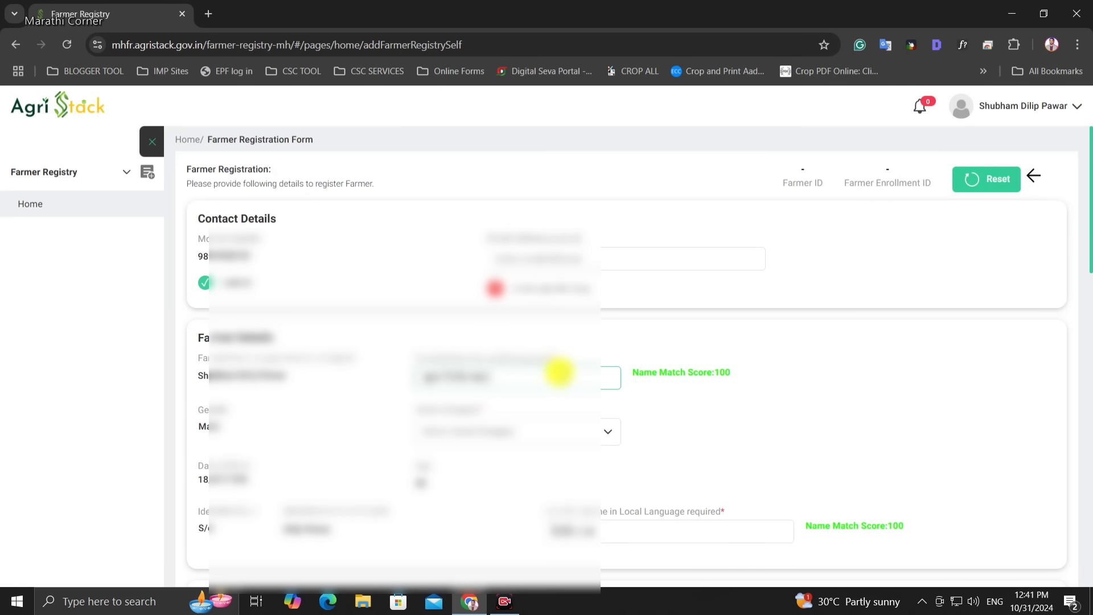
left_click_drag(501, 373, 384, 387)
left_click(390, 387)
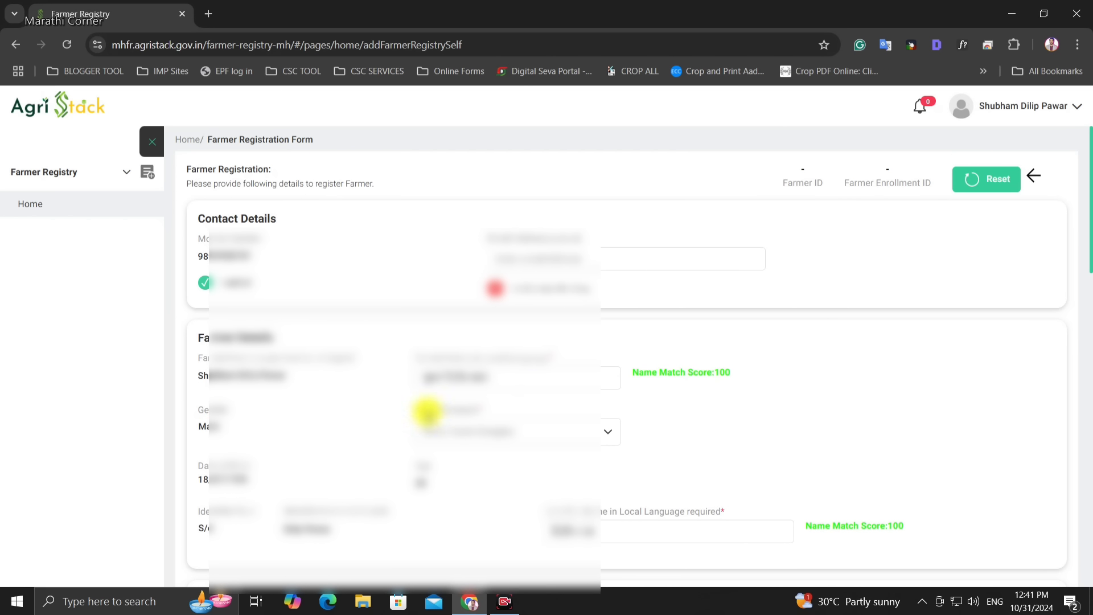
Step: Choose the farmer's caste category from the dropdown, moving on to the local-language name
left_click(493, 426)
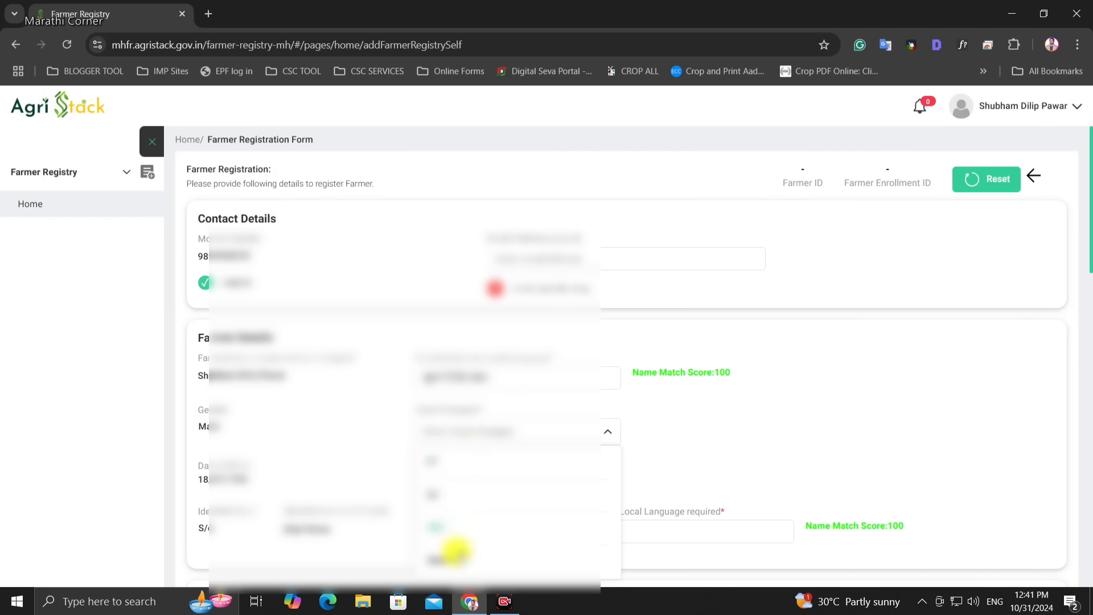
left_click(455, 554)
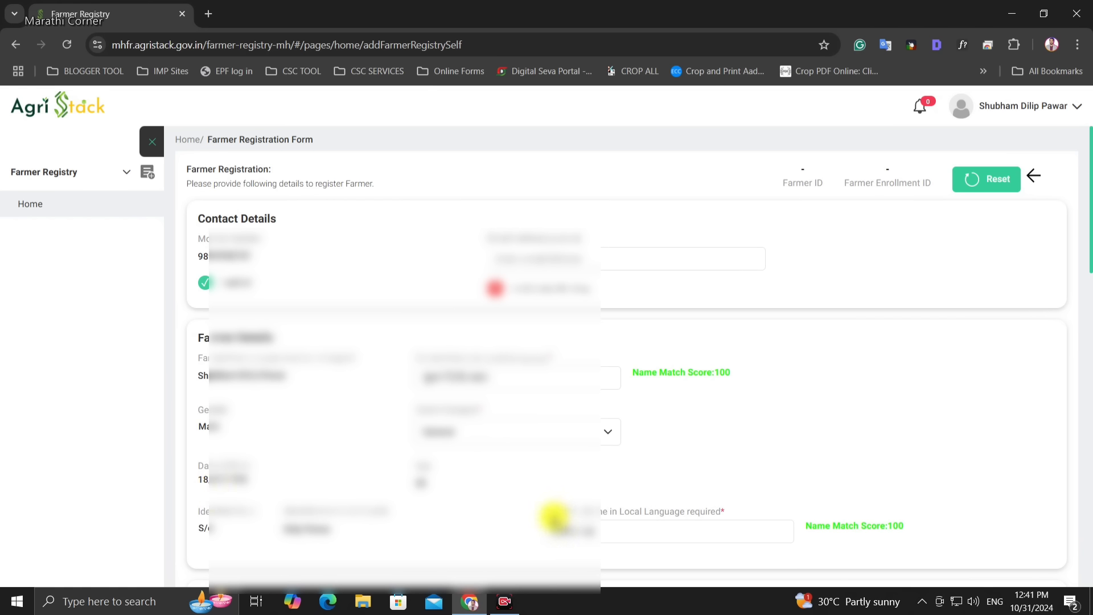
left_click(684, 541)
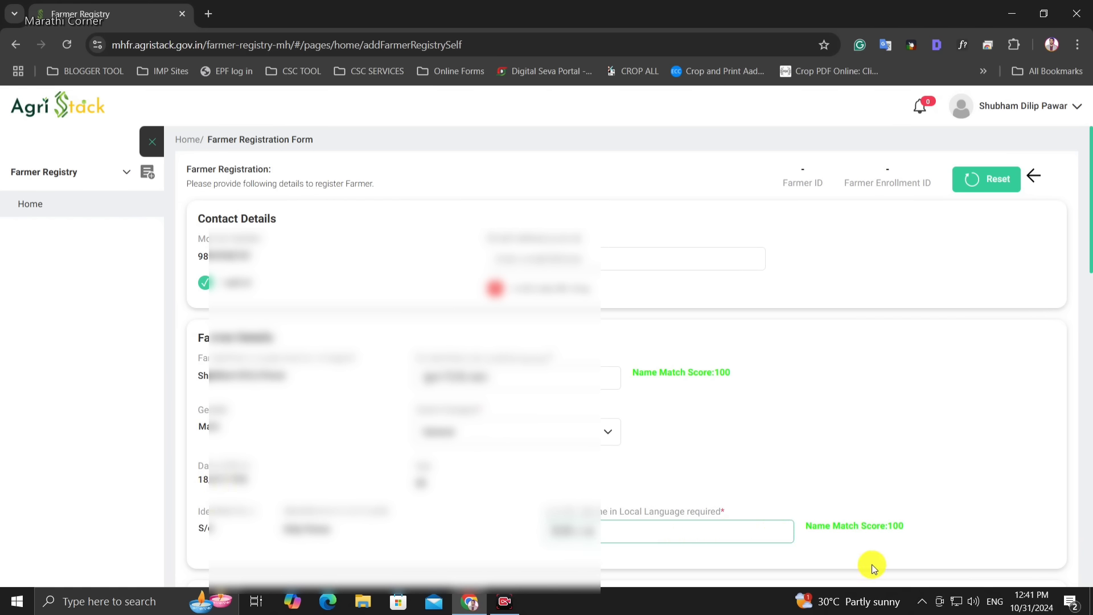
Step: Set the extended custom field to No and check the residential details entries
scroll(871, 564, "down", 7)
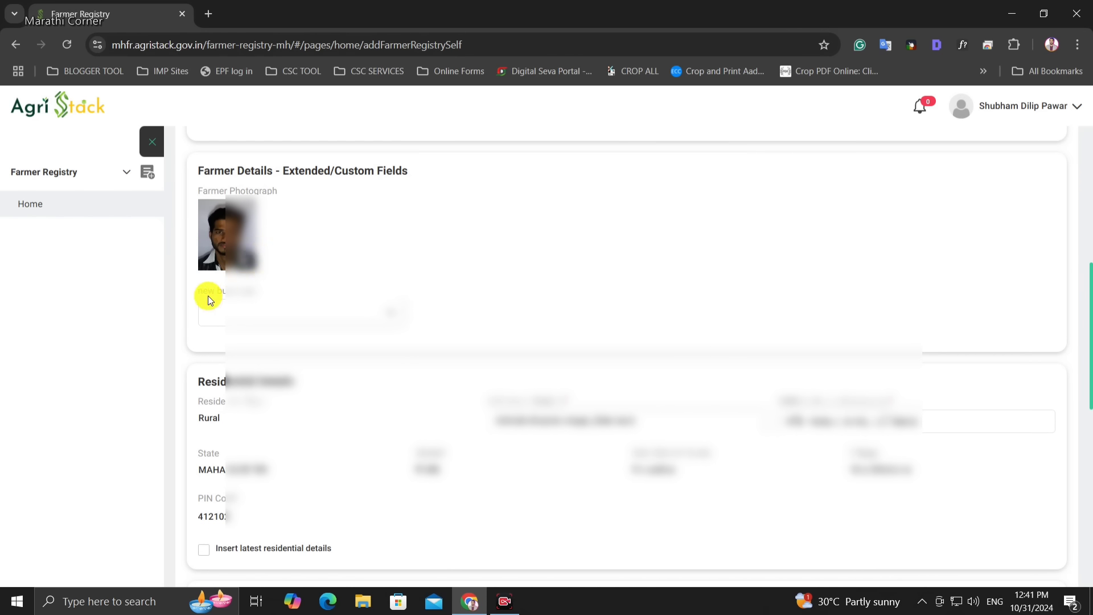
left_click(283, 311)
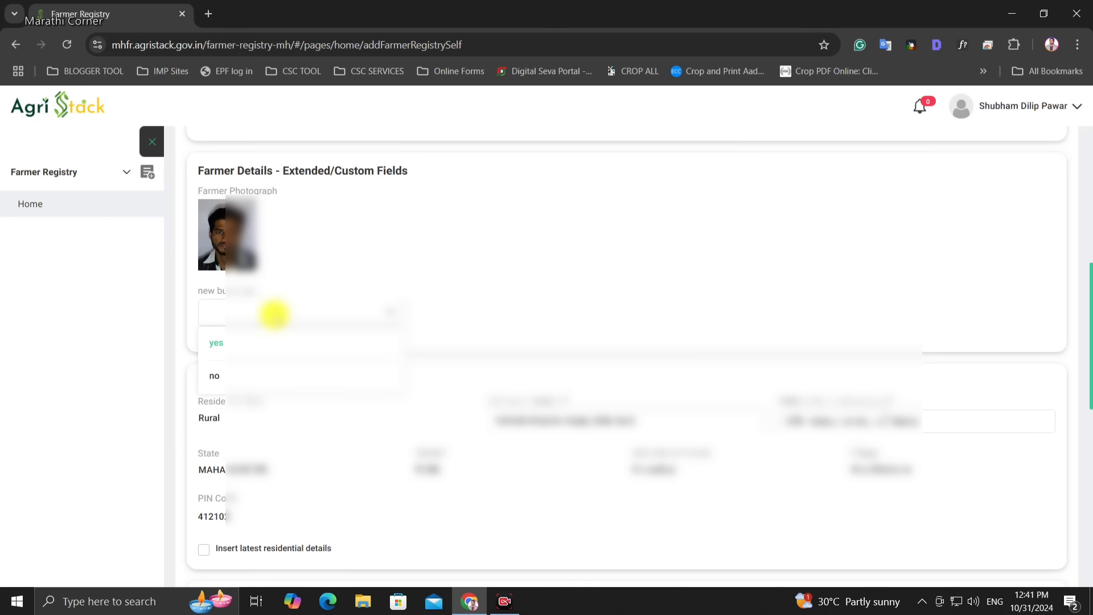
left_click(262, 342)
left_click(283, 319)
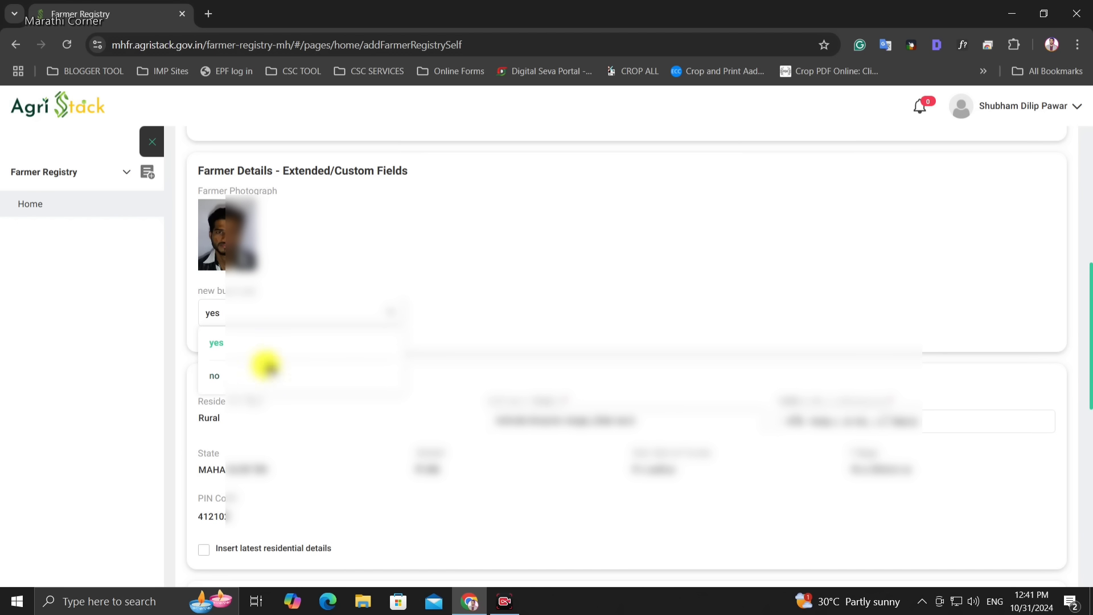
left_click(269, 369)
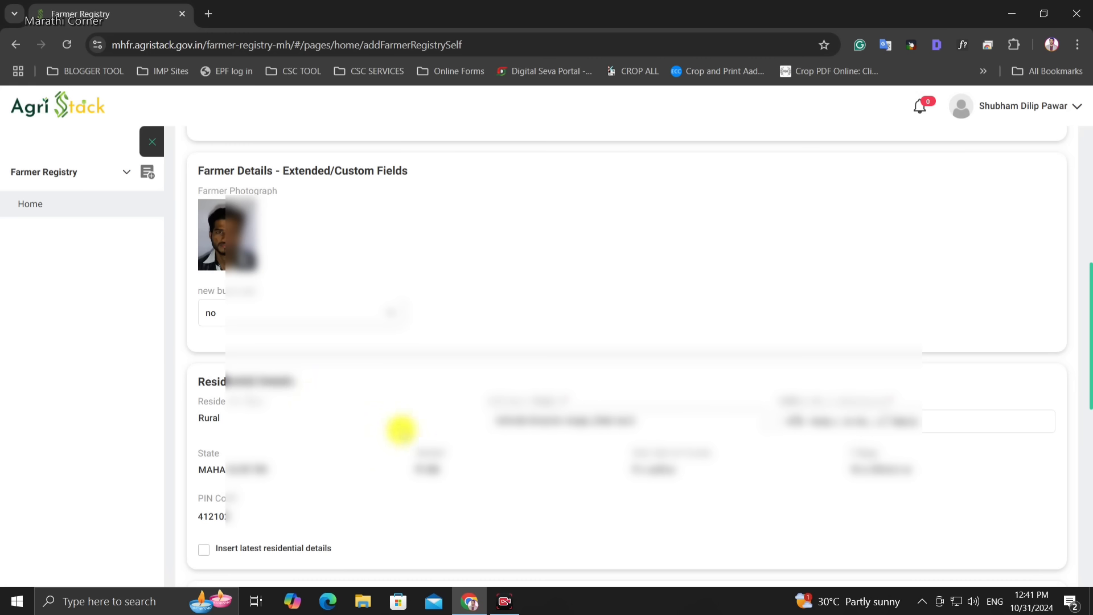
left_click(575, 420)
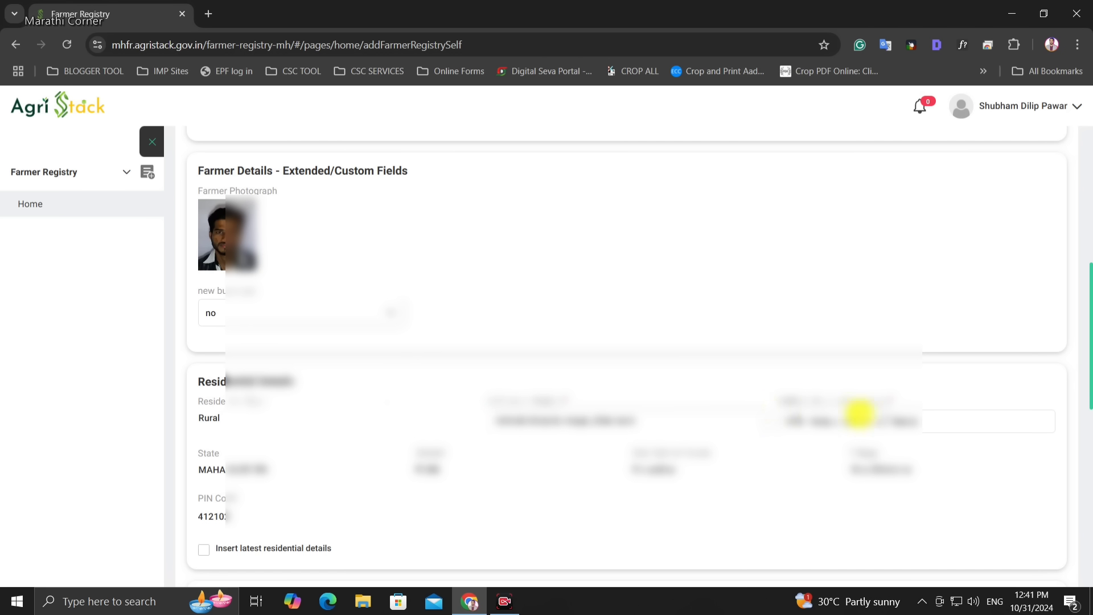
left_click(898, 419)
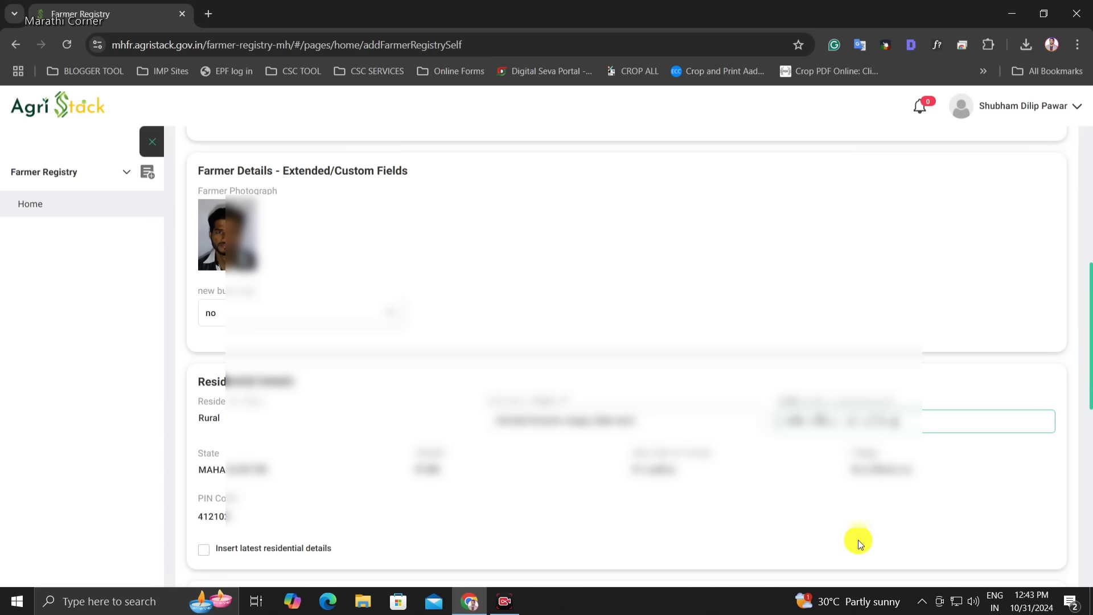
Step: Set Farmer Type to Owner in the Land Holder Details section
scroll(880, 569, "down", 7)
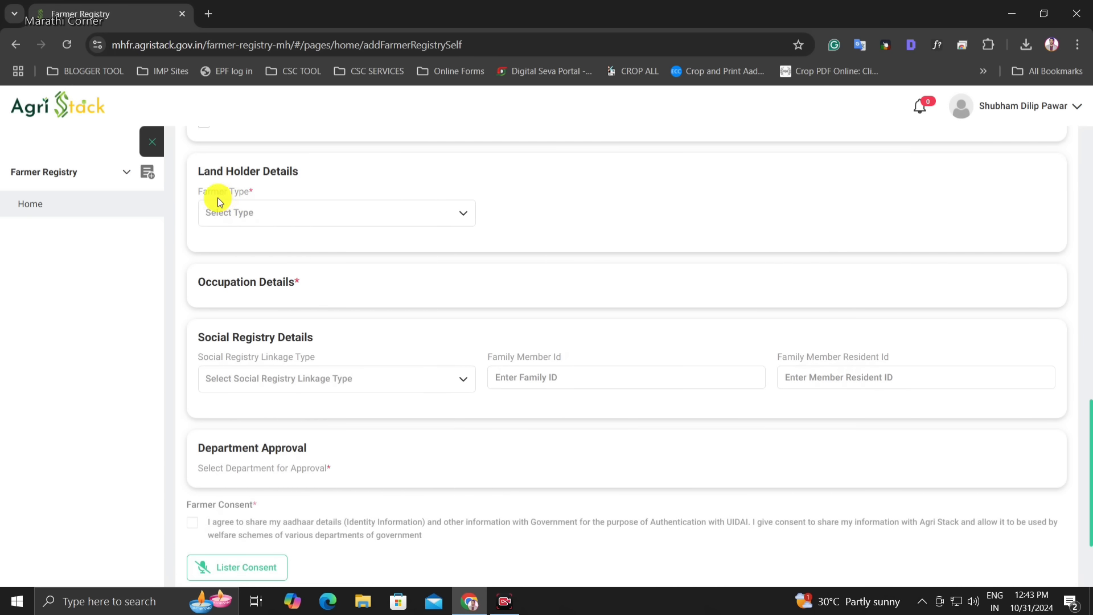
left_click(274, 212)
left_click(268, 245)
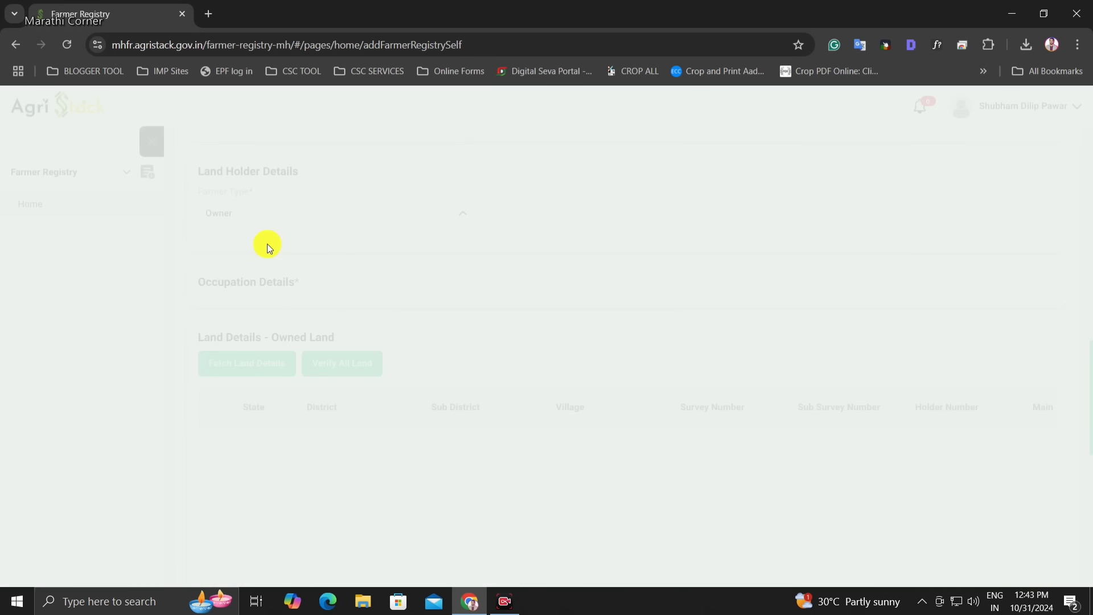
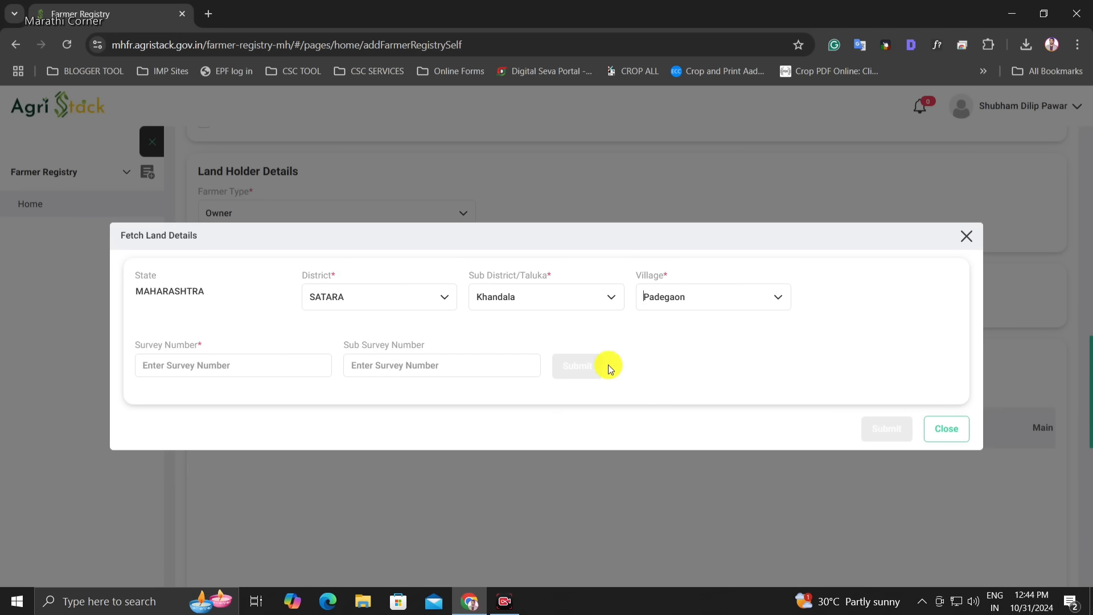
Step: Search survey number 10-2 and pick the first returned plot (2.546 extent) to add
left_click_drag(148, 348, 176, 346)
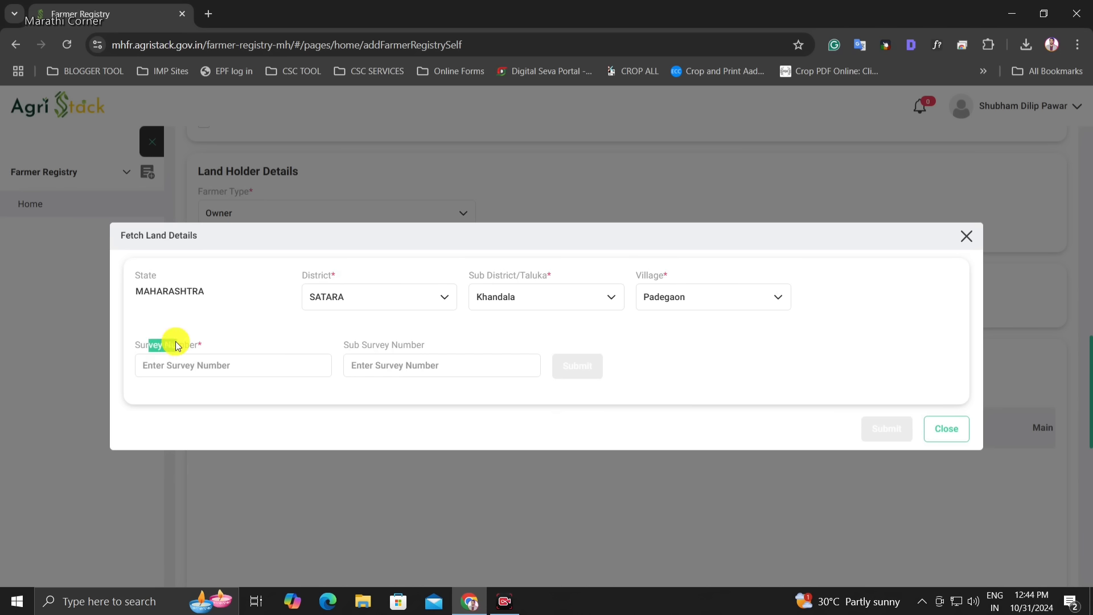
left_click(221, 368)
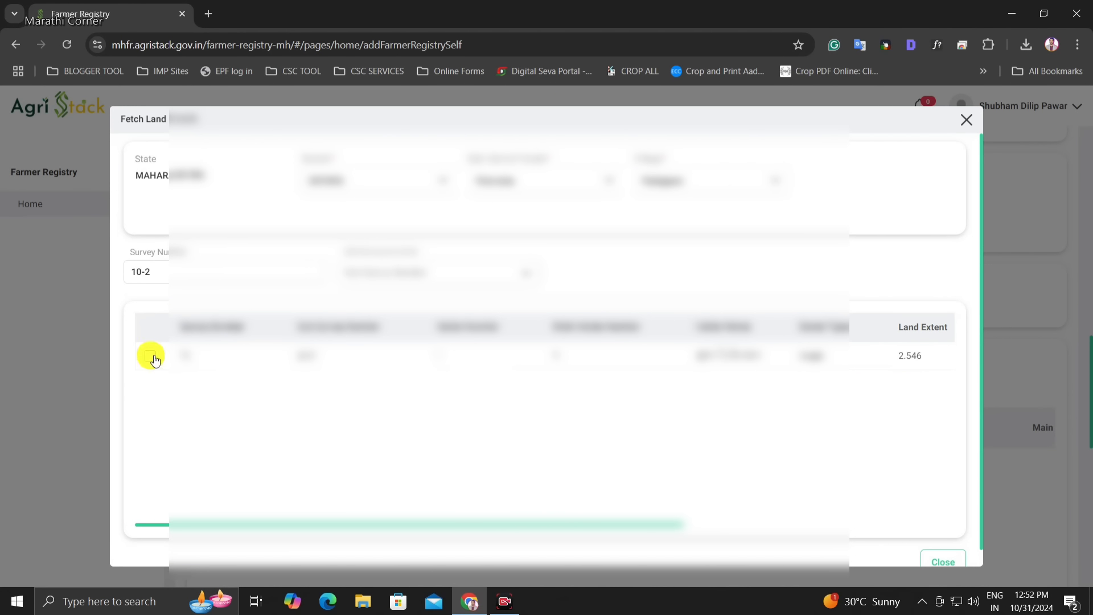
left_click(152, 357)
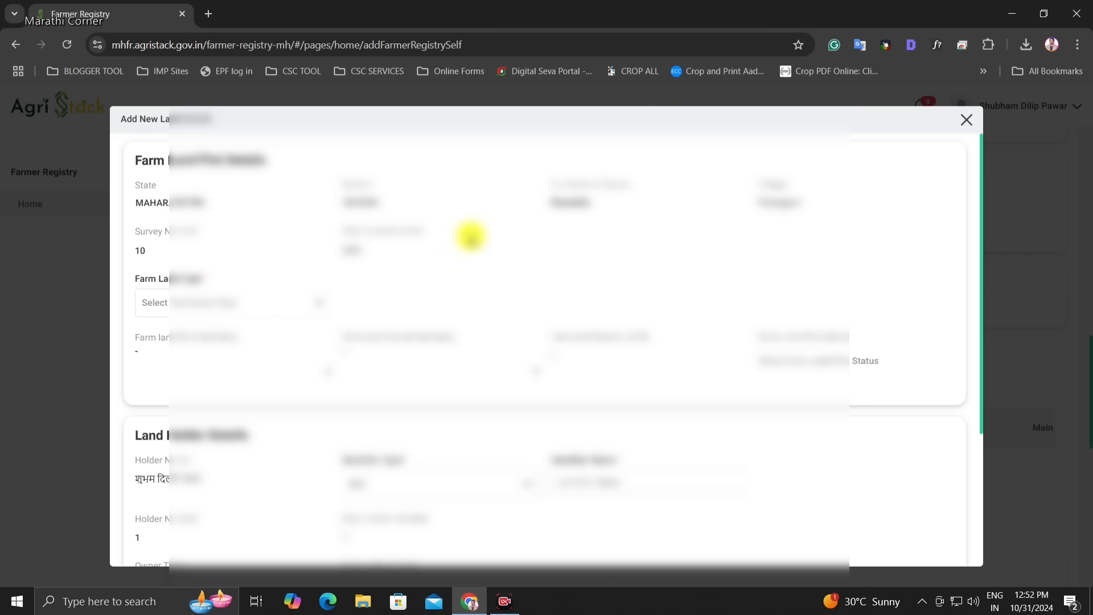
Step: Set the survey 10 plot's Farm Land Type to Agriculture
scroll(336, 314, "down", 3)
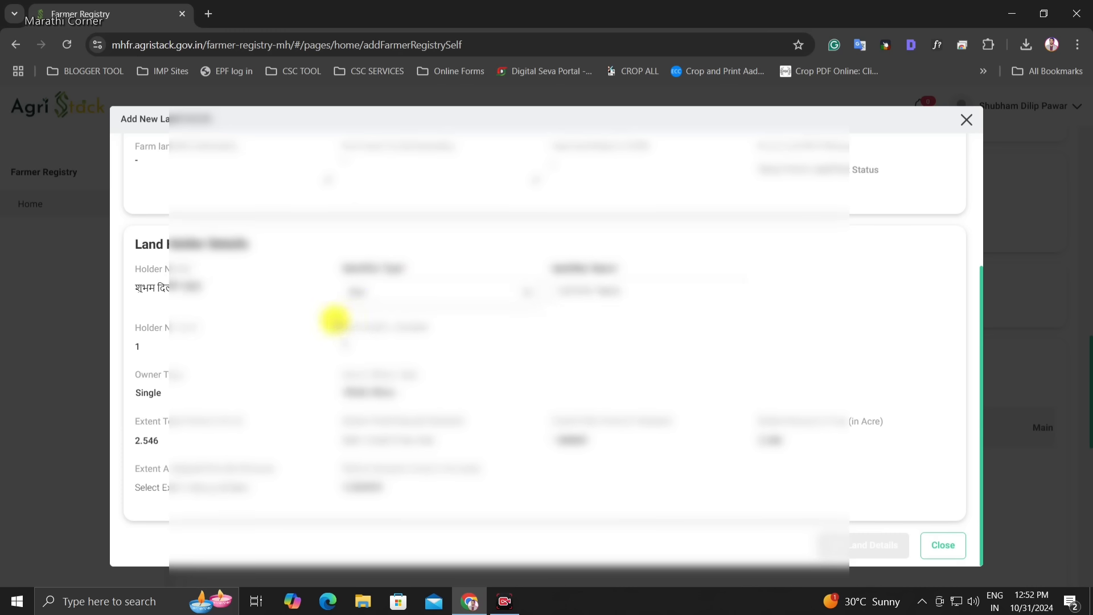
scroll(384, 302, "up", 3)
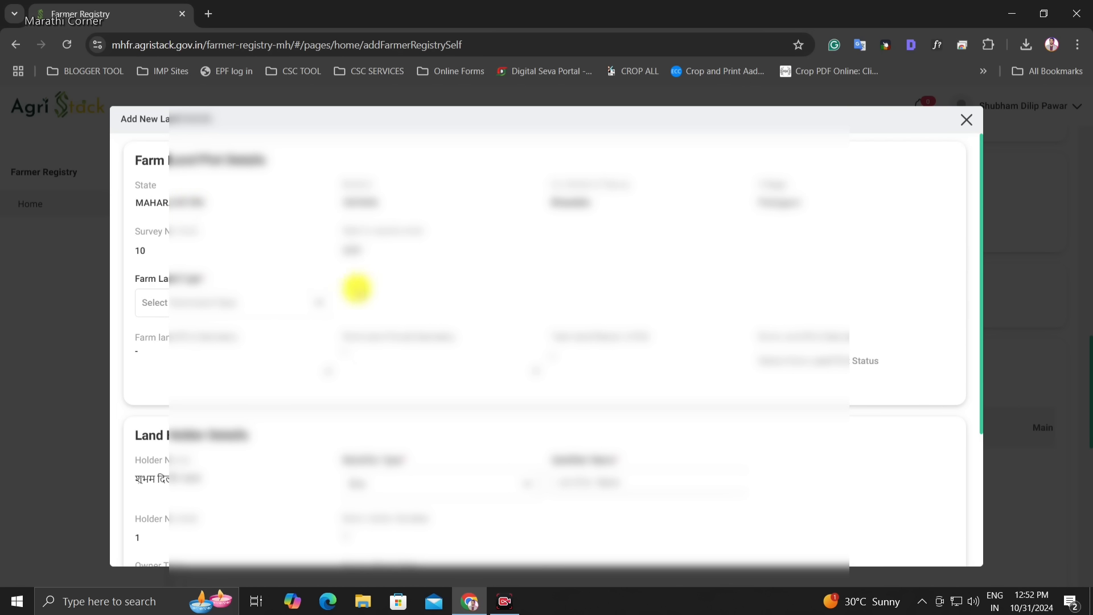
scroll(233, 174, "down", 1)
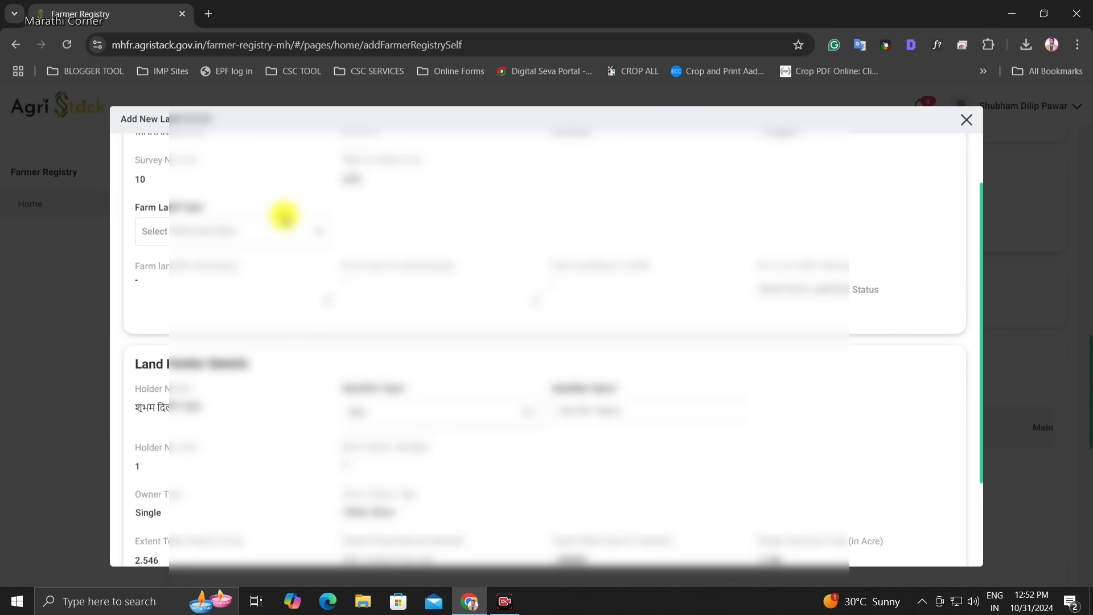
left_click(251, 230)
scroll(254, 233, "up", 1)
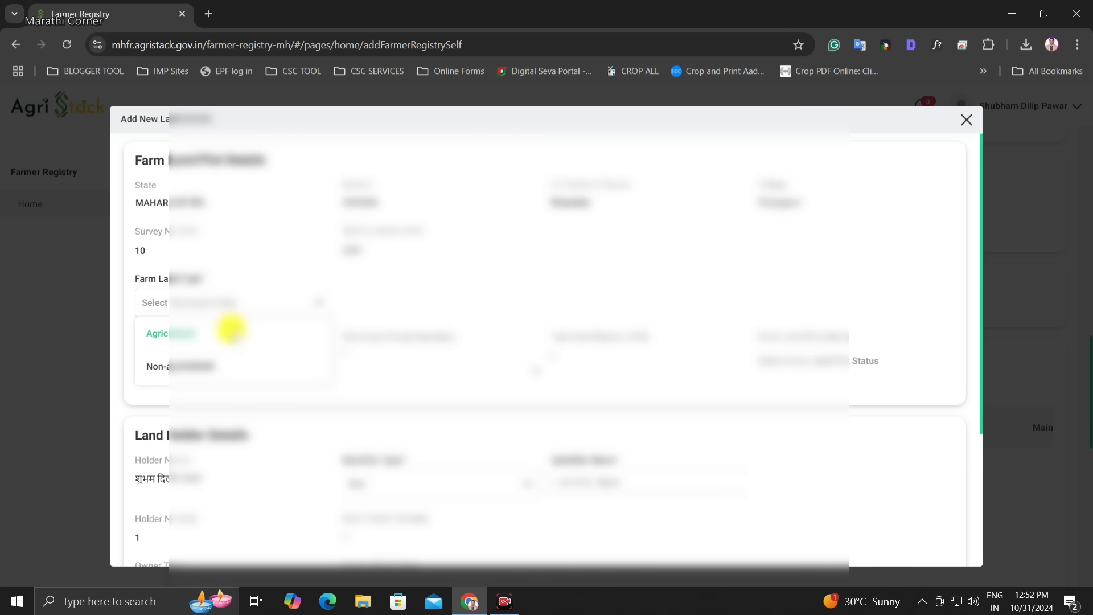
left_click(235, 339)
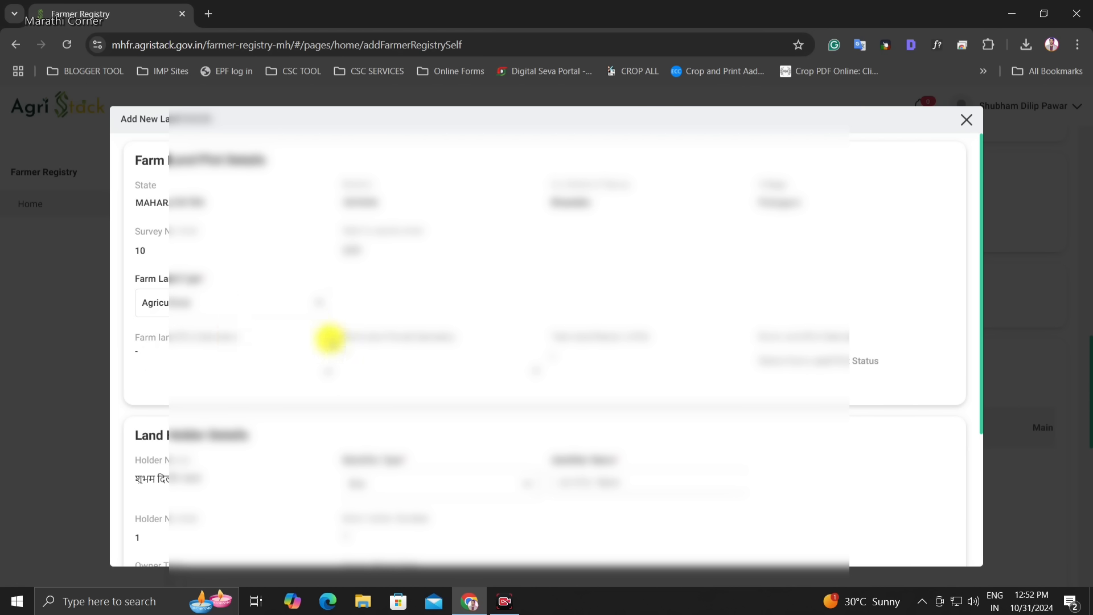
left_click(274, 309)
left_click(257, 358)
left_click(273, 310)
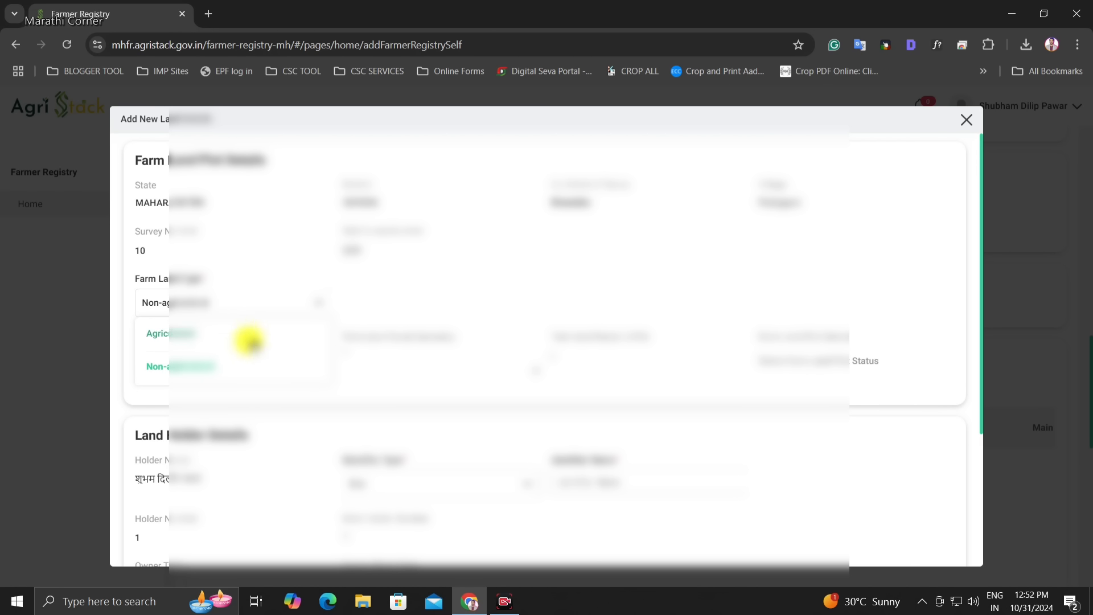
left_click(248, 336)
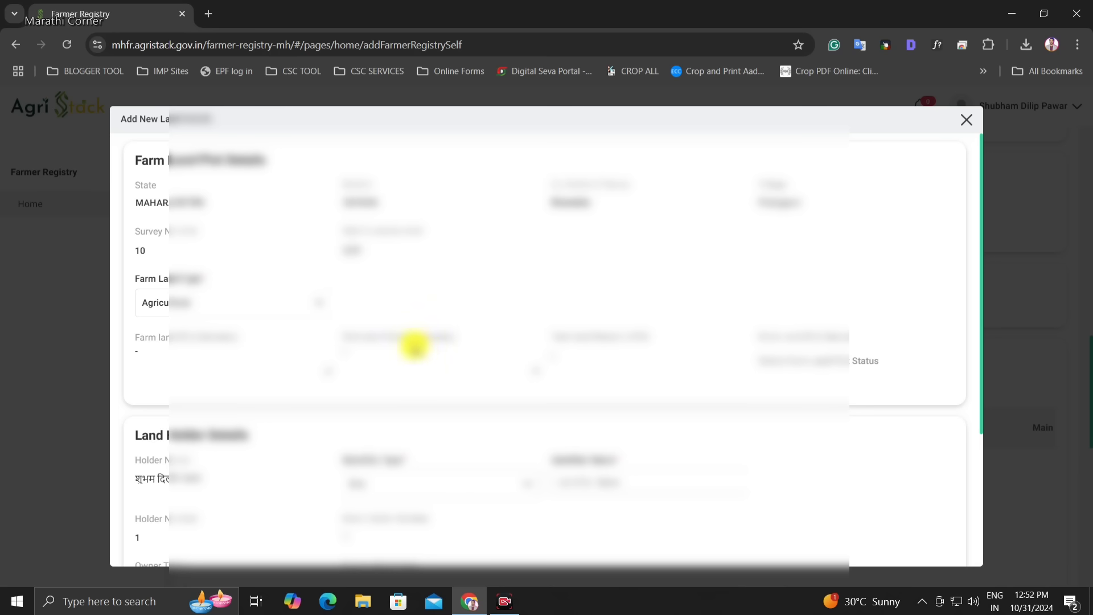
Step: Choose the first Identifier Type, fill its value, and add the plot to owned land
scroll(302, 318, "down", 3)
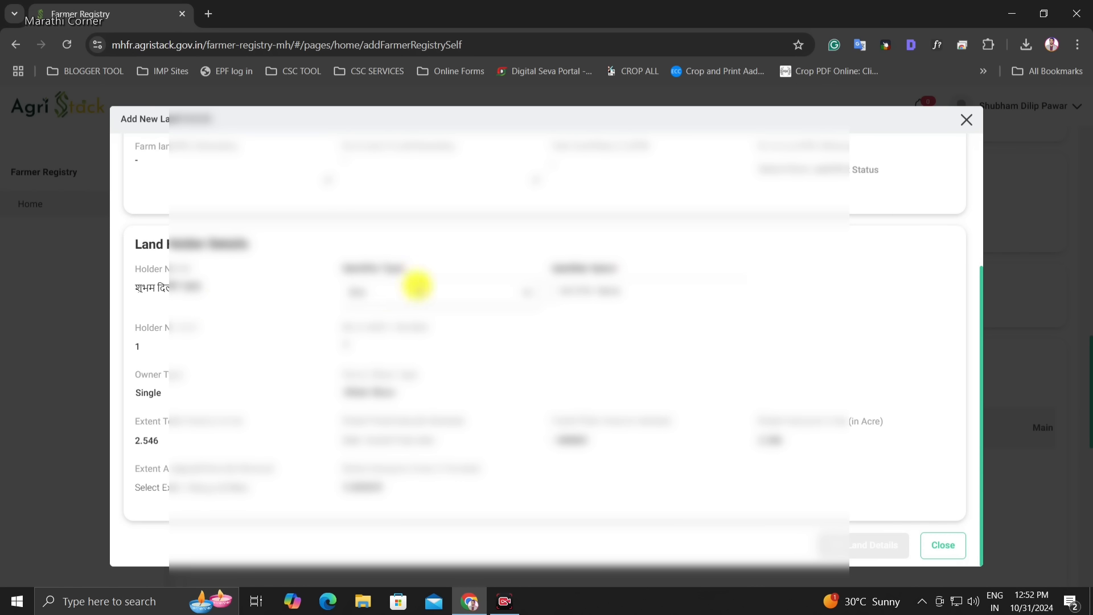
left_click(417, 288)
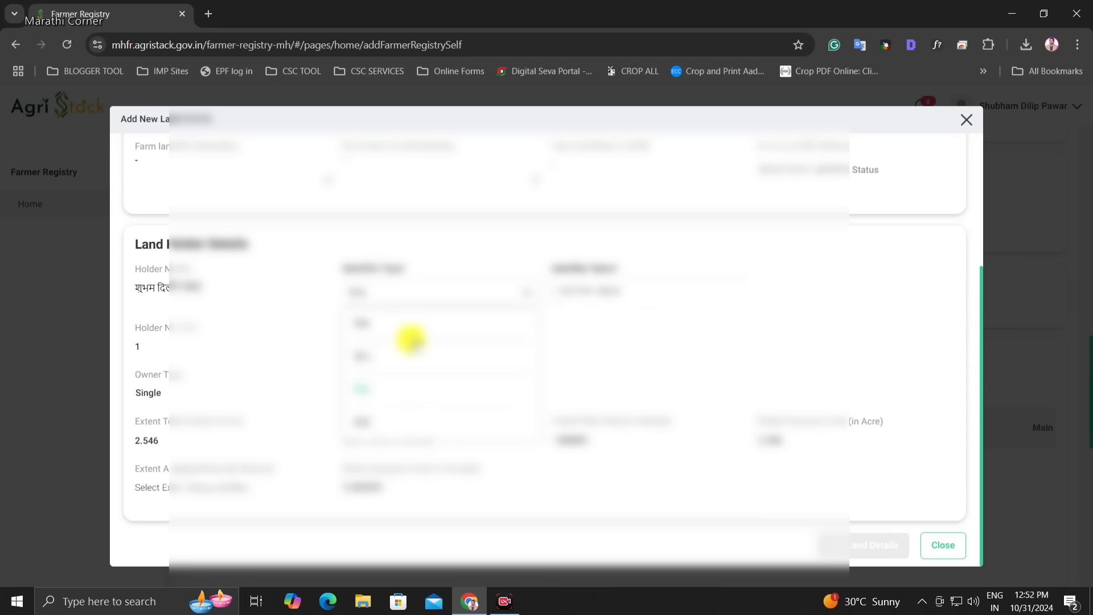
left_click(405, 323)
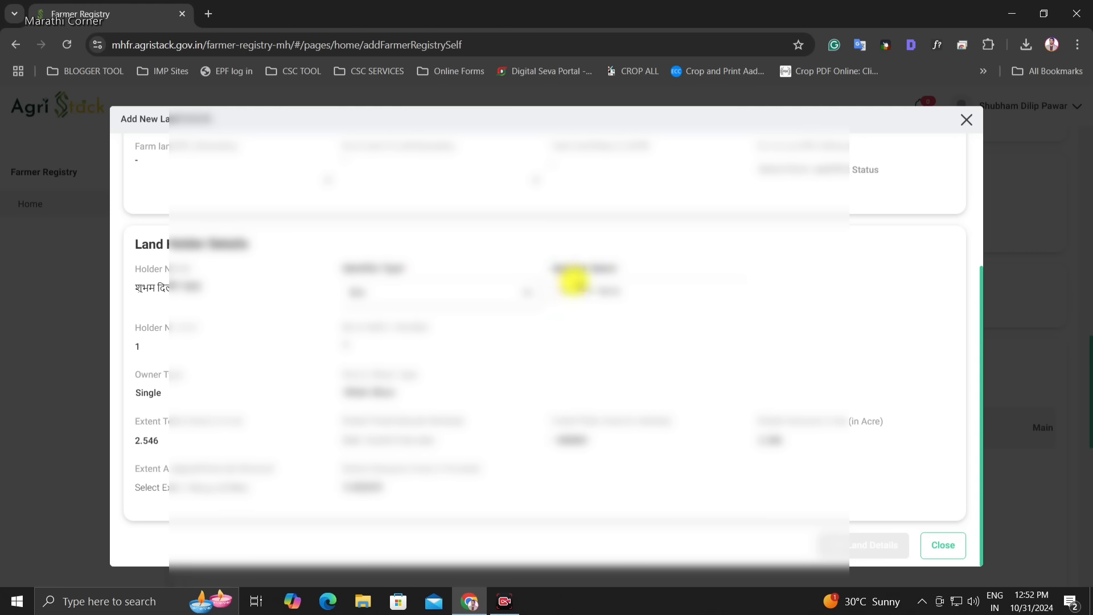
left_click(593, 288)
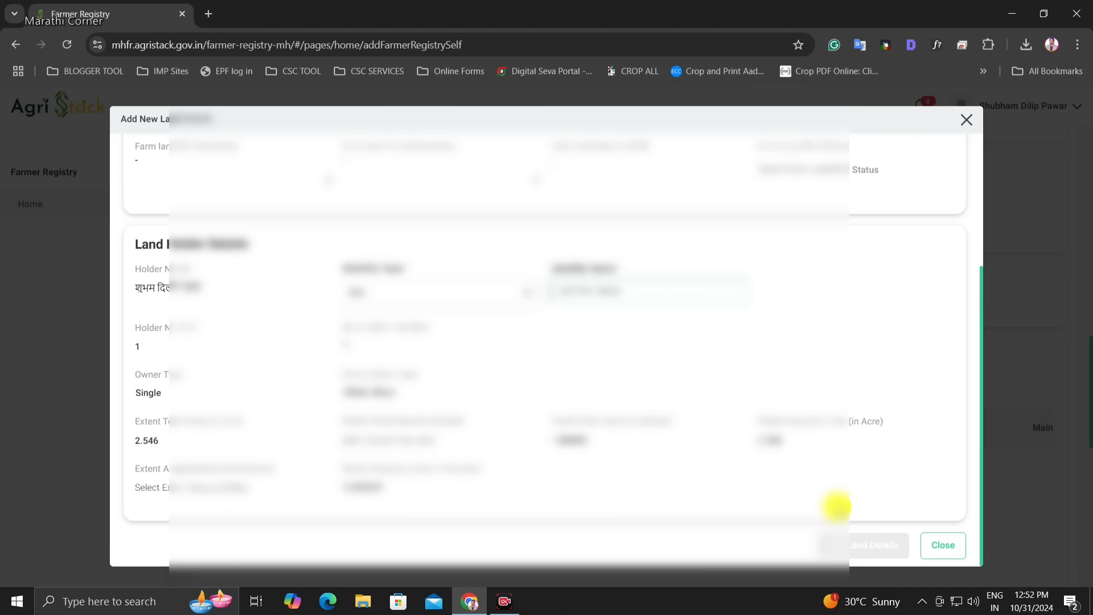
left_click(882, 576)
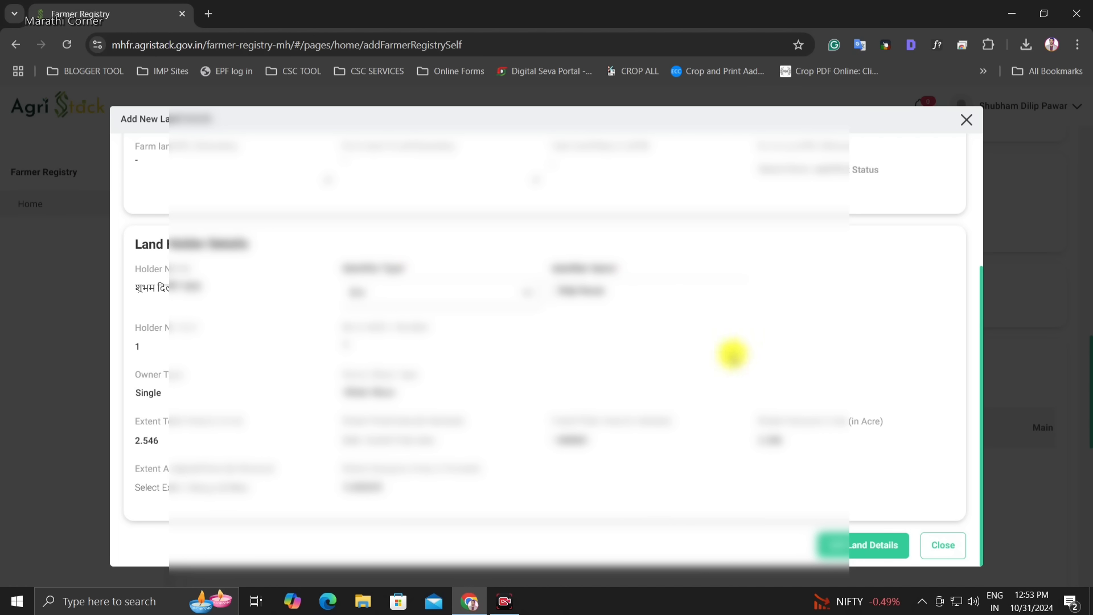
left_click(866, 551)
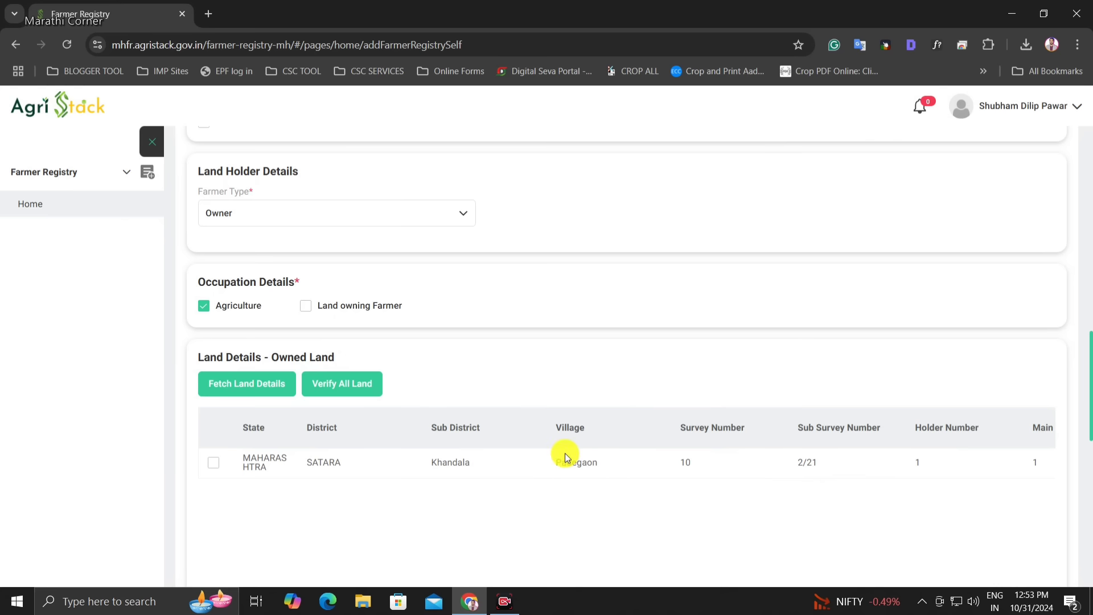
Step: Start a second land lookup with district SATARA and sub-district Khandala, then abandon it
left_click(245, 384)
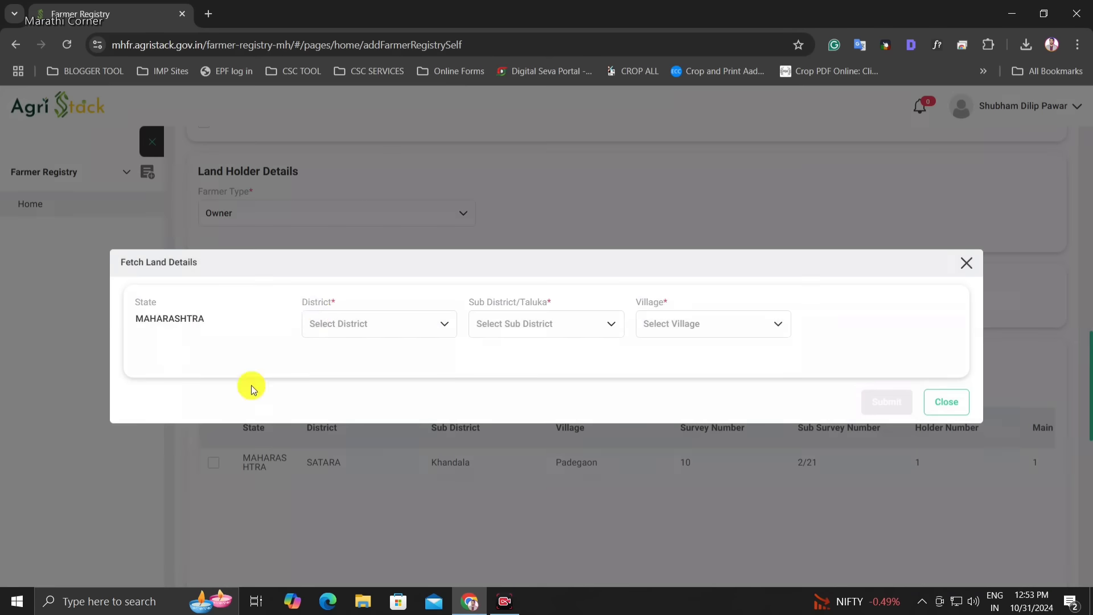
left_click(368, 323)
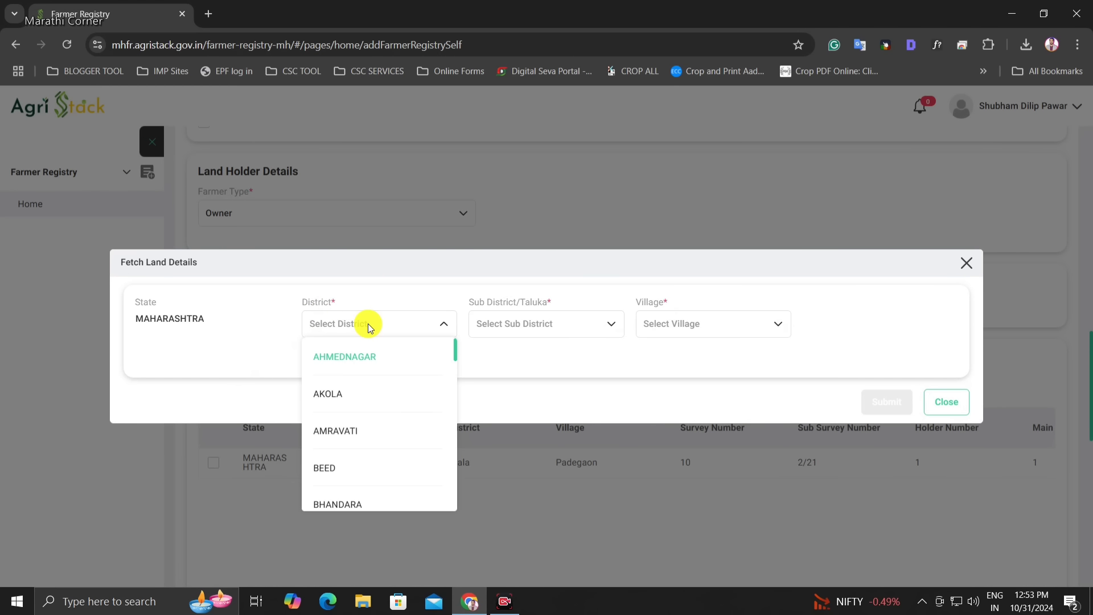
type("sa")
left_click(368, 429)
left_click(491, 325)
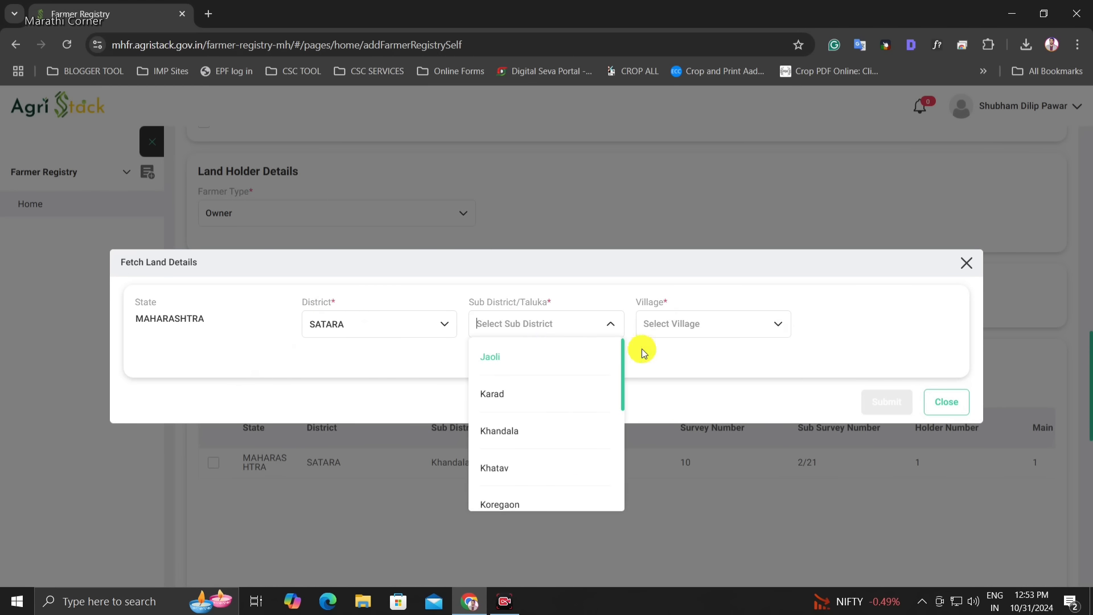
left_click(507, 431)
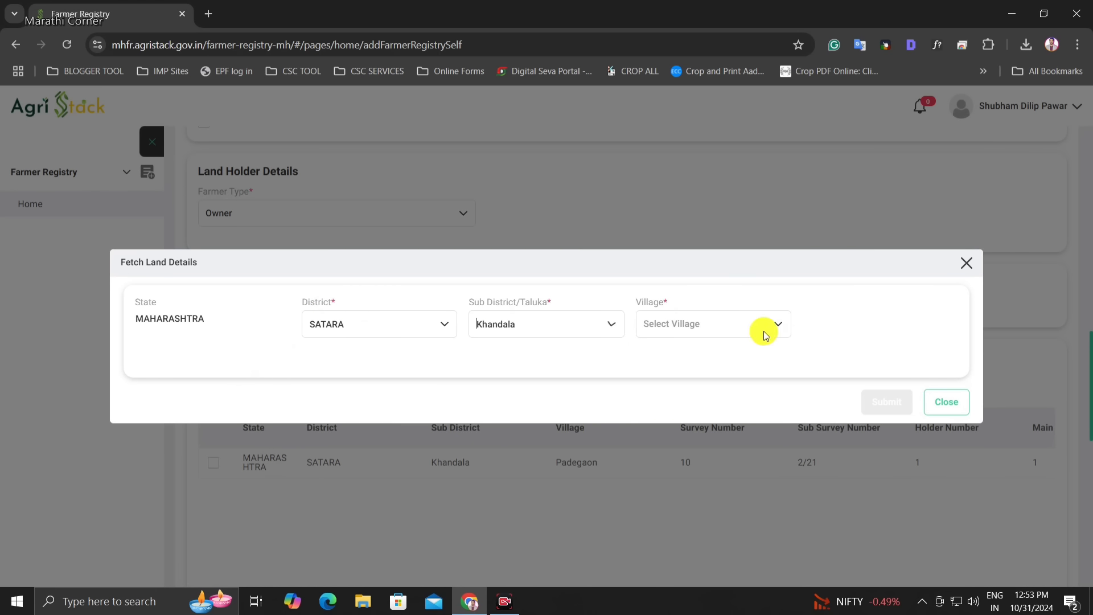
left_click(764, 330)
left_click(968, 264)
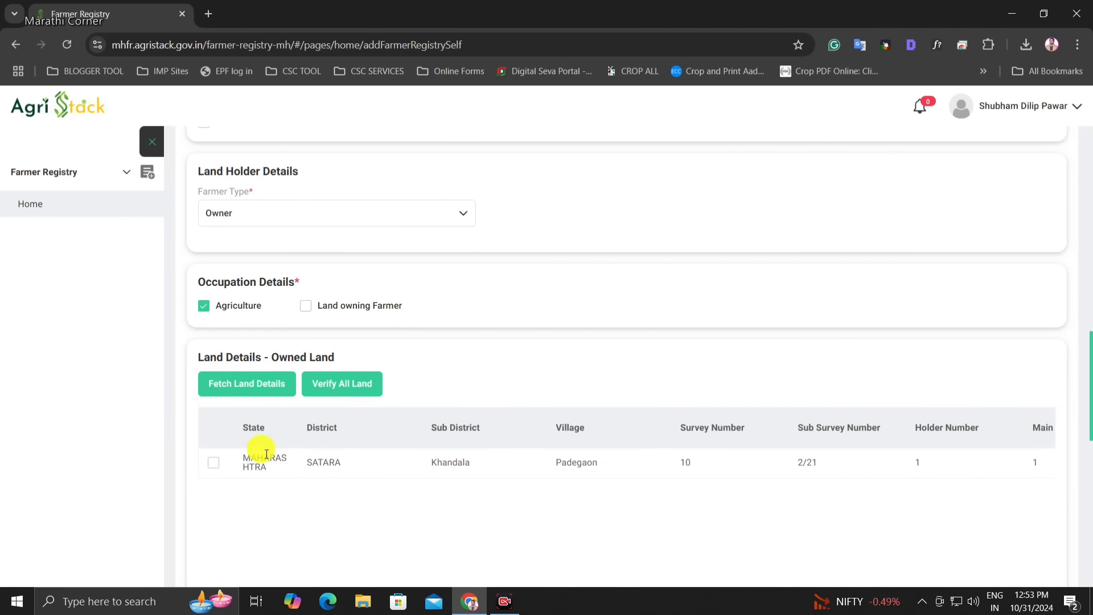
Step: Verify all of the farmer's owned land
scroll(259, 453, "down", 1)
scroll(255, 392, "down", 1)
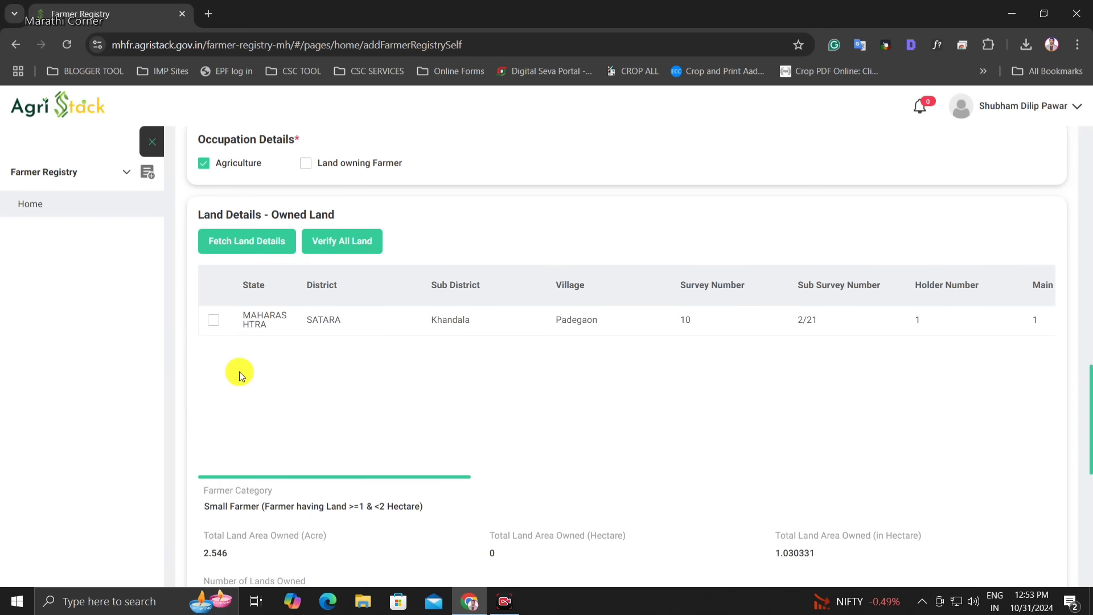
scroll(265, 341, "up", 1)
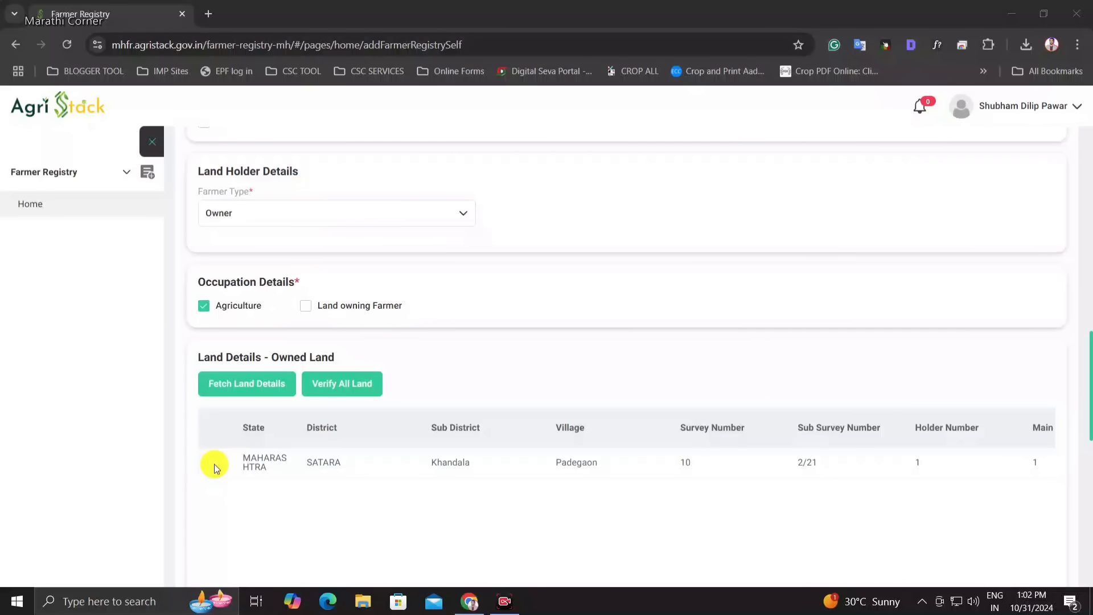
left_click(215, 465)
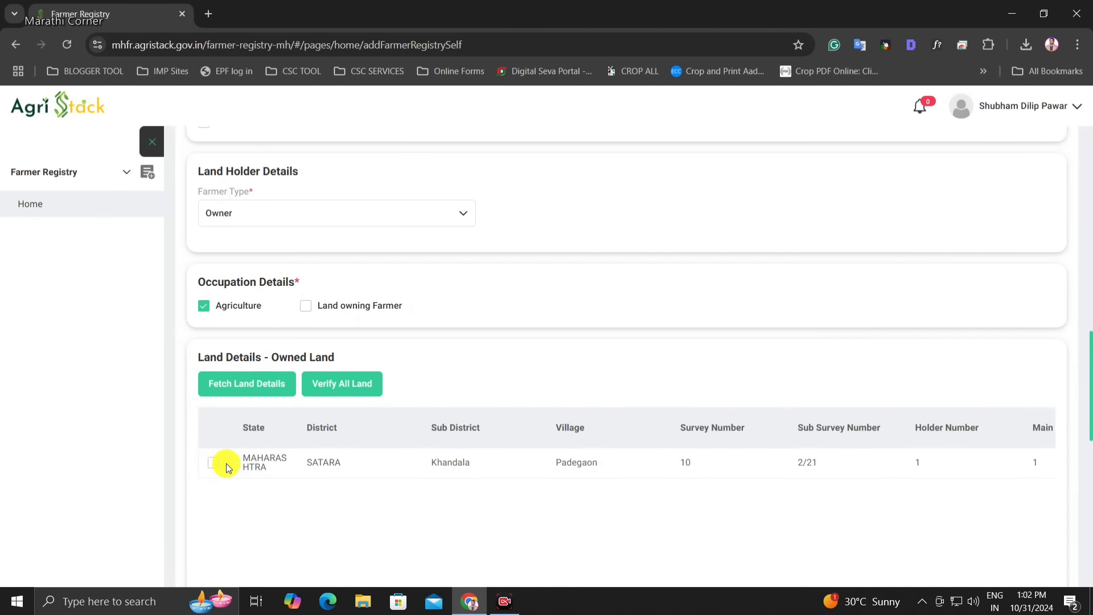
left_click(349, 385)
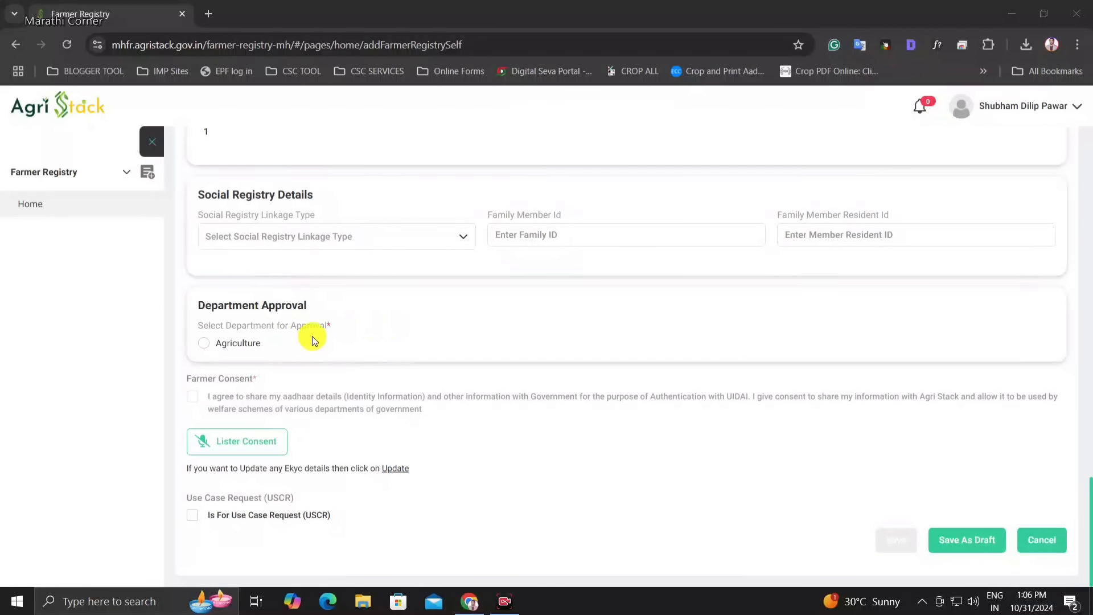
Step: Choose Agriculture as approving department, give farmer consent, untick USCR, and save the form
scroll(446, 271, "up", 3)
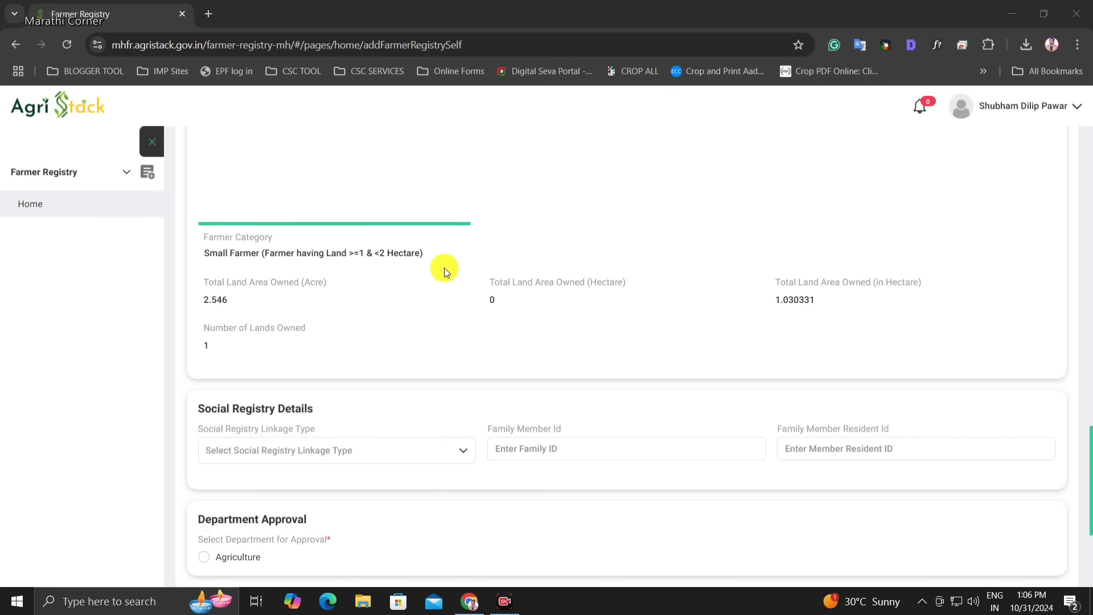
scroll(444, 267, "down", 2)
scroll(445, 268, "down", 1)
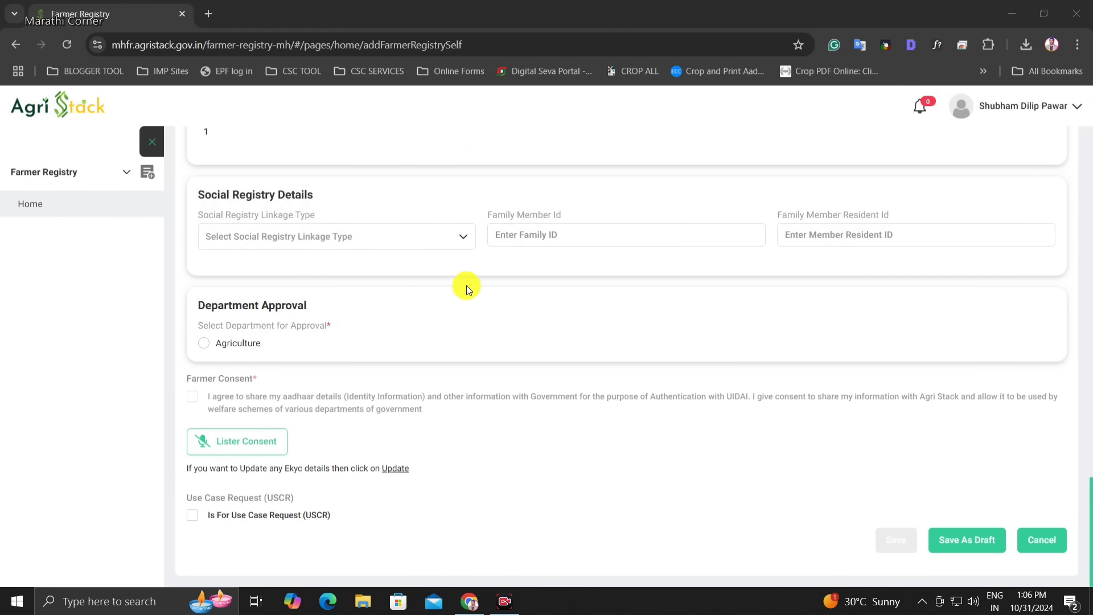
left_click(204, 344)
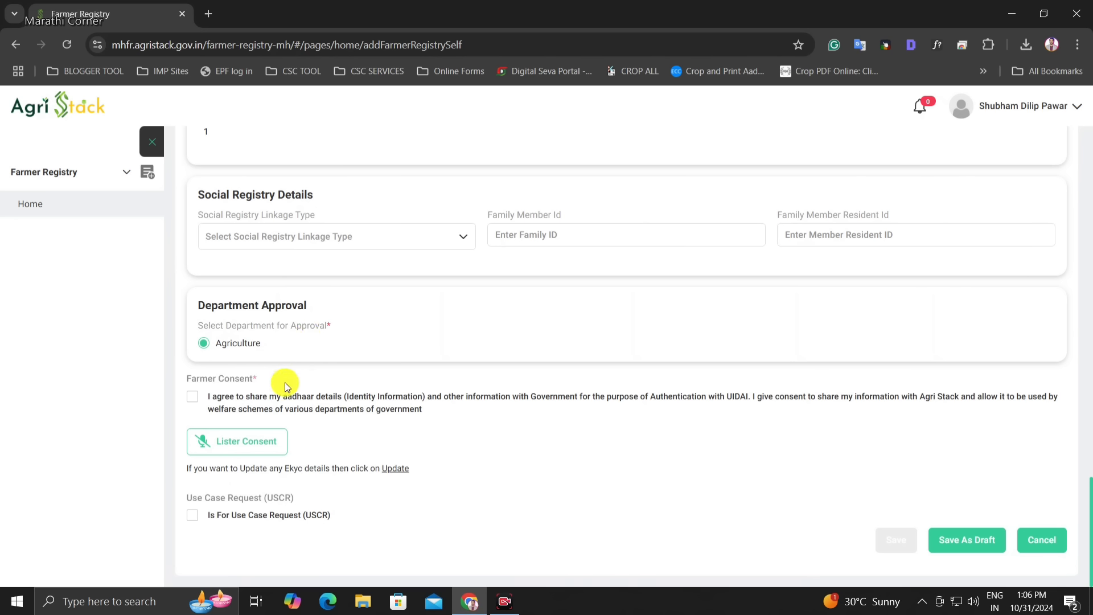
left_click(192, 398)
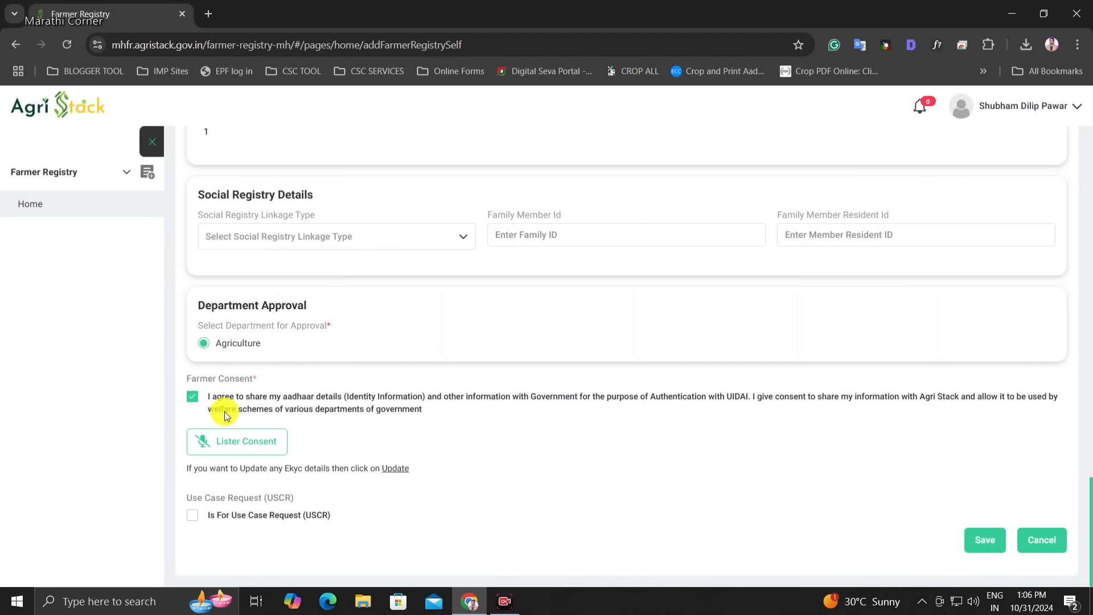
left_click(250, 451)
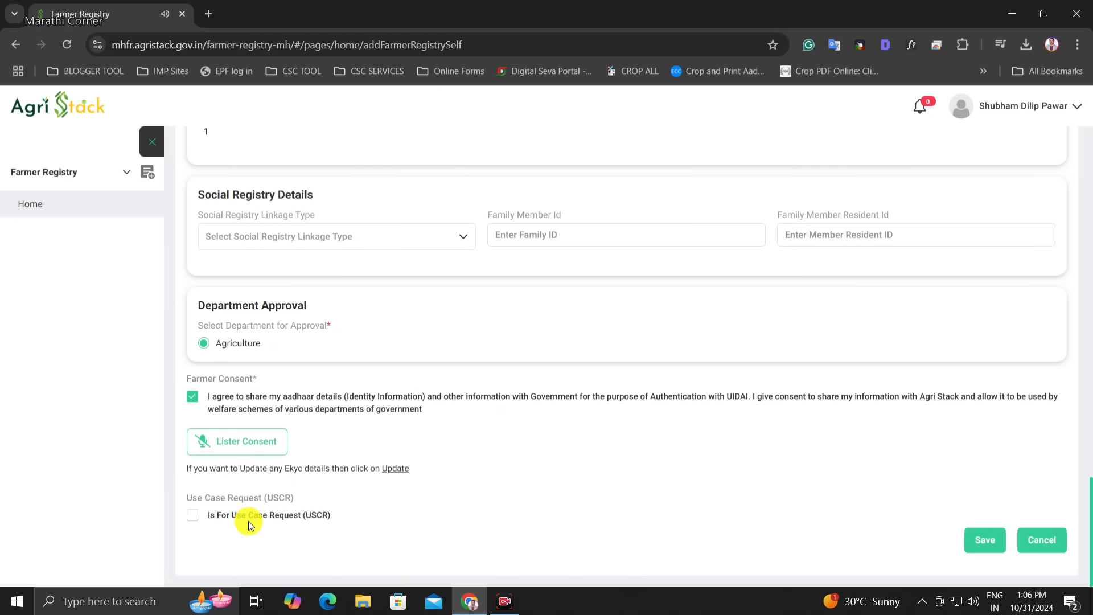
left_click(193, 518)
left_click(981, 542)
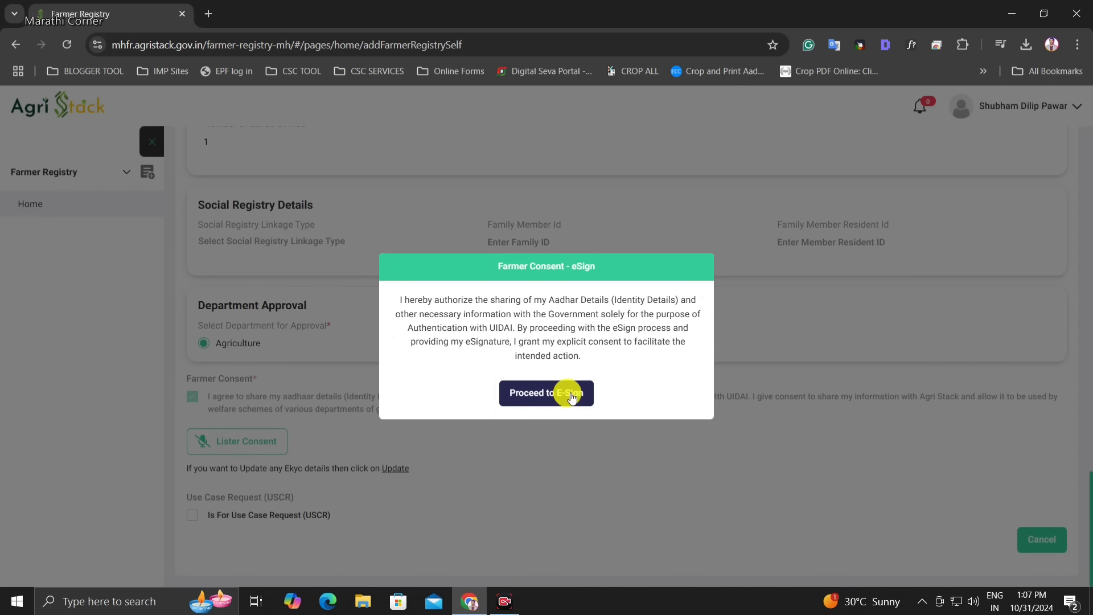
Step: eSign the consent with Aadhaar: request the OTP, enter it, agree to authentication, and submit
left_click(548, 397)
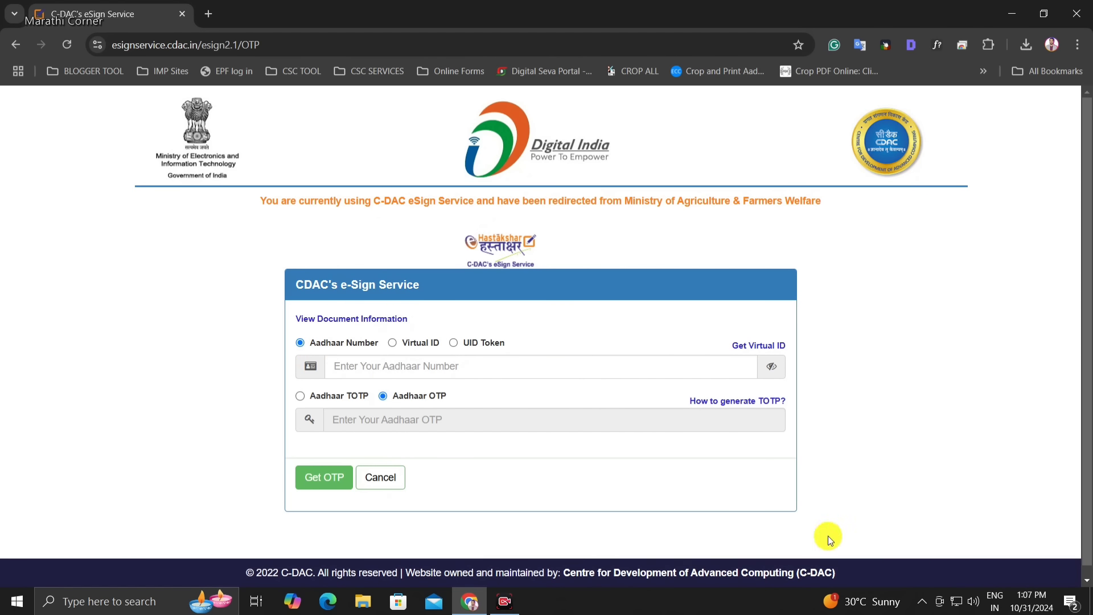
left_click(330, 478)
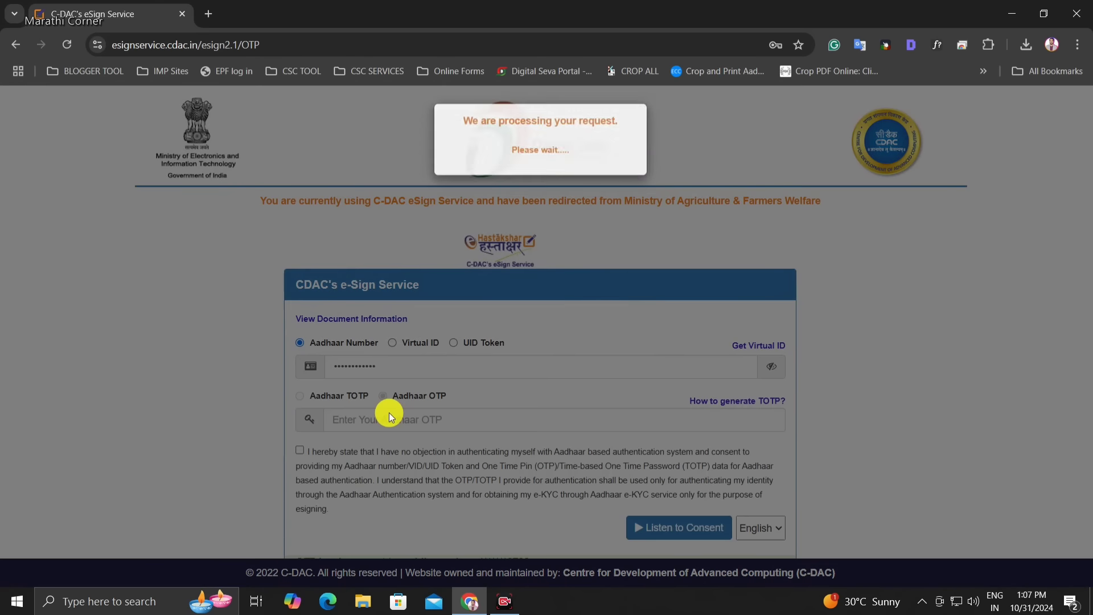
scroll(484, 433, "down", 1)
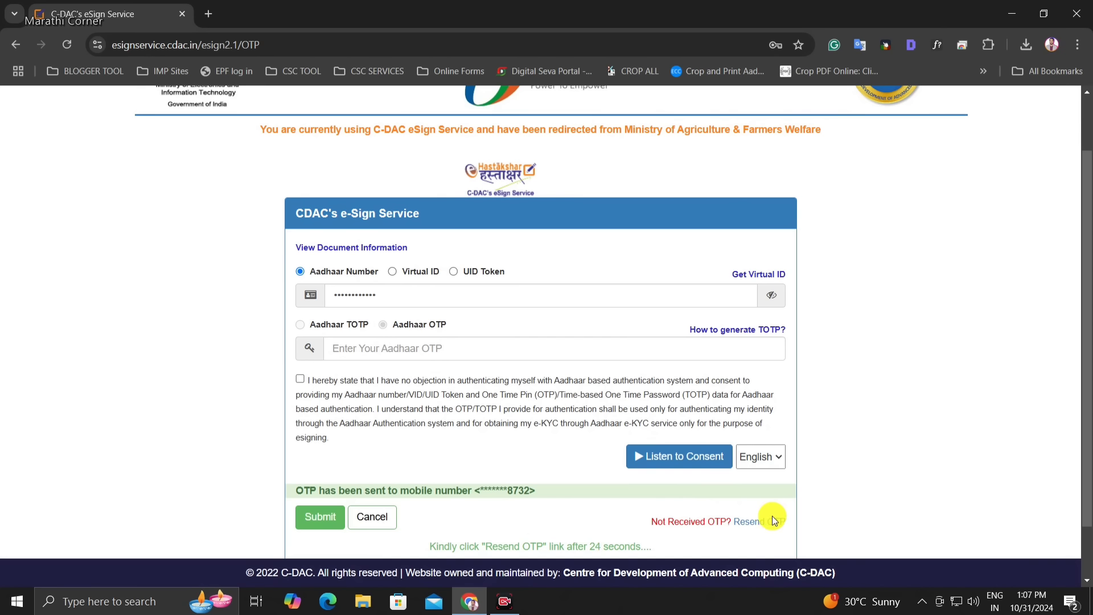
left_click(496, 348)
type("••••••")
left_click(365, 381)
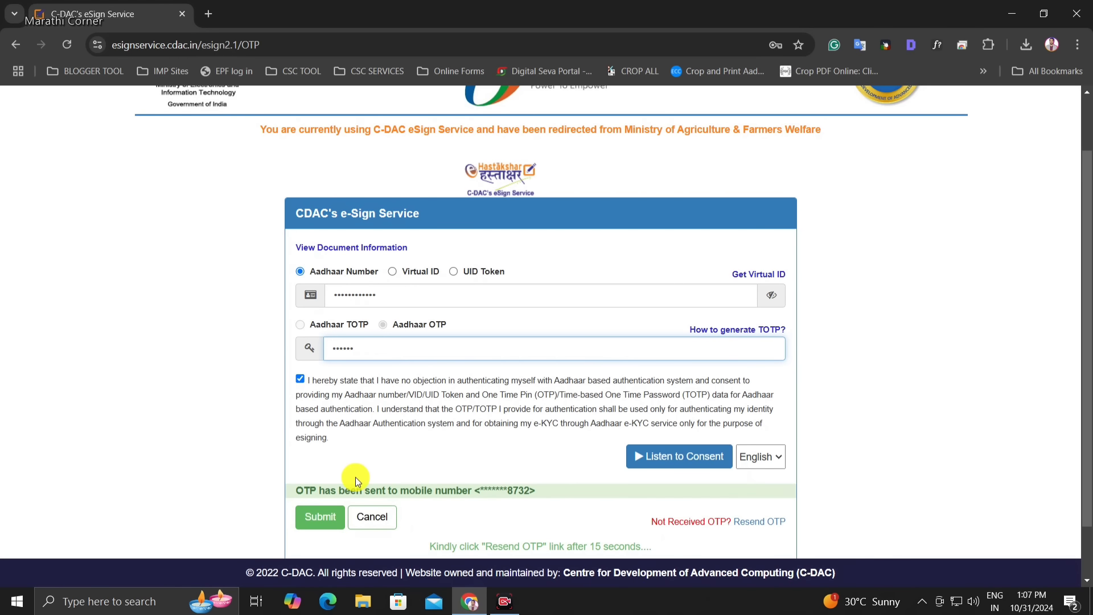
left_click(320, 521)
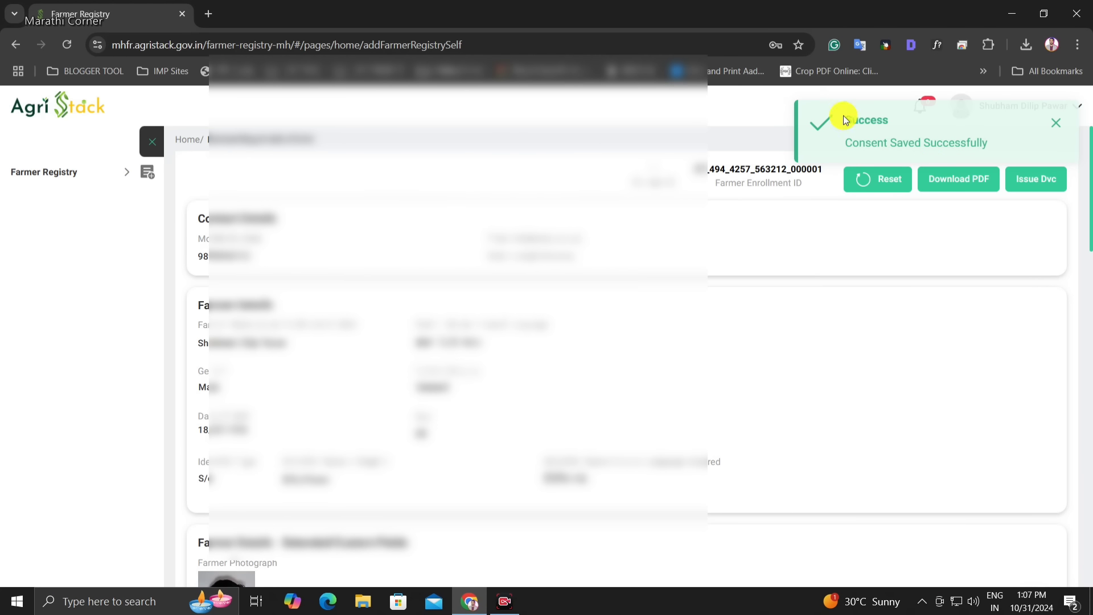
Step: Select the new Farmer Enrollment ID and download the enrollment details PDF
left_click_drag(871, 142, 988, 143)
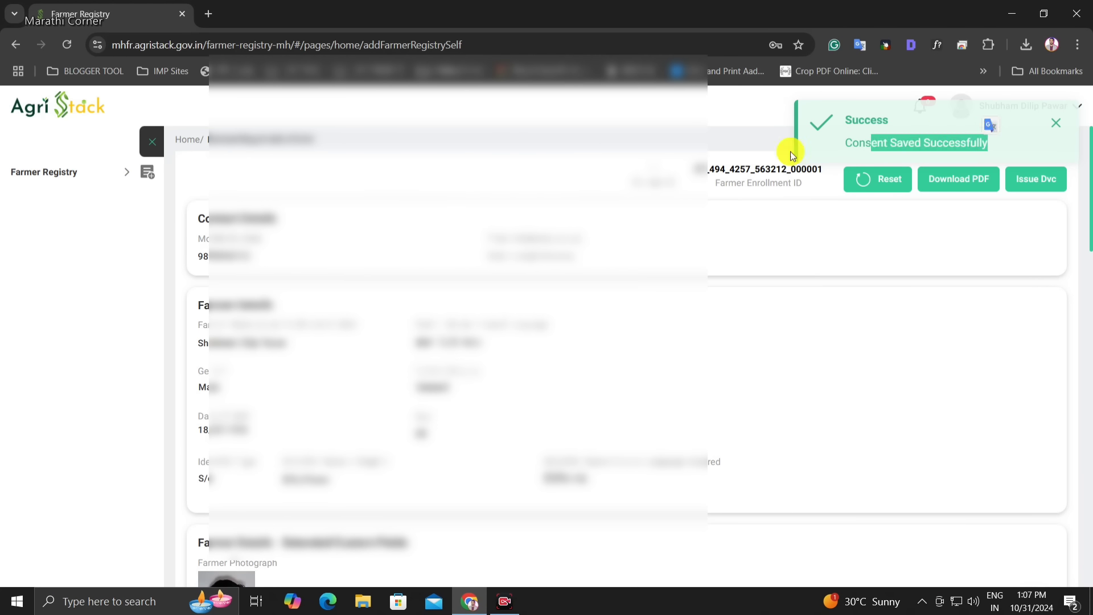
left_click(716, 198)
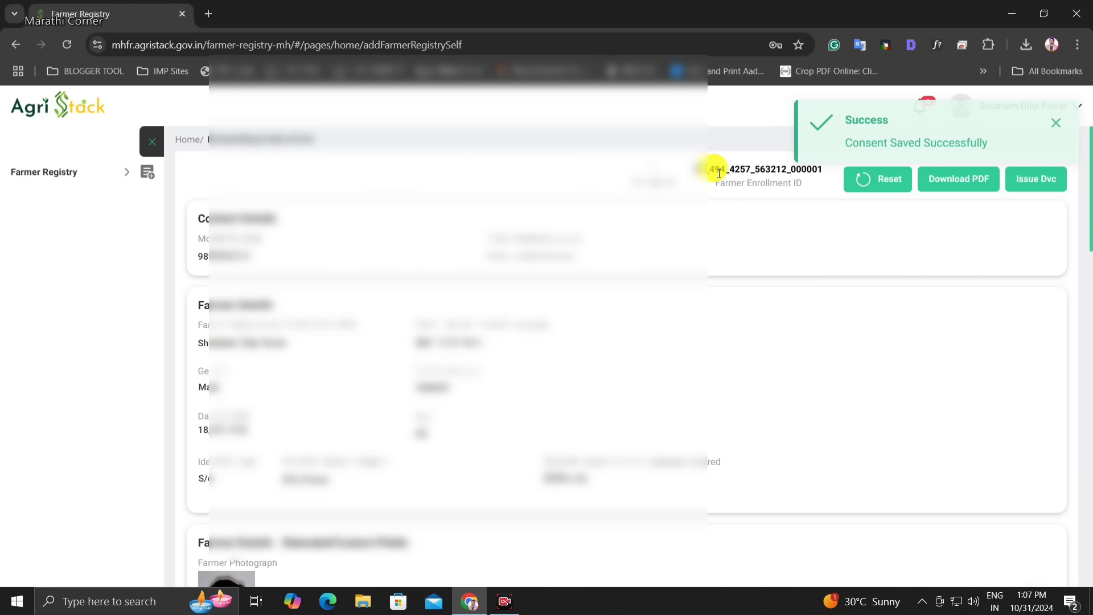
double_click(712, 169)
double_click(735, 181)
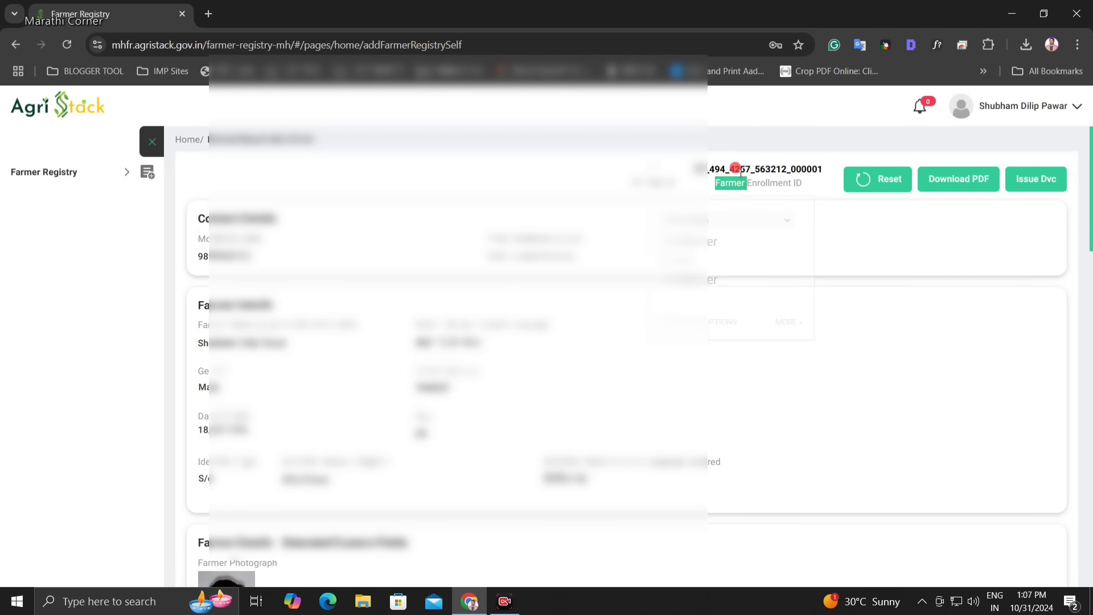
double_click(742, 172)
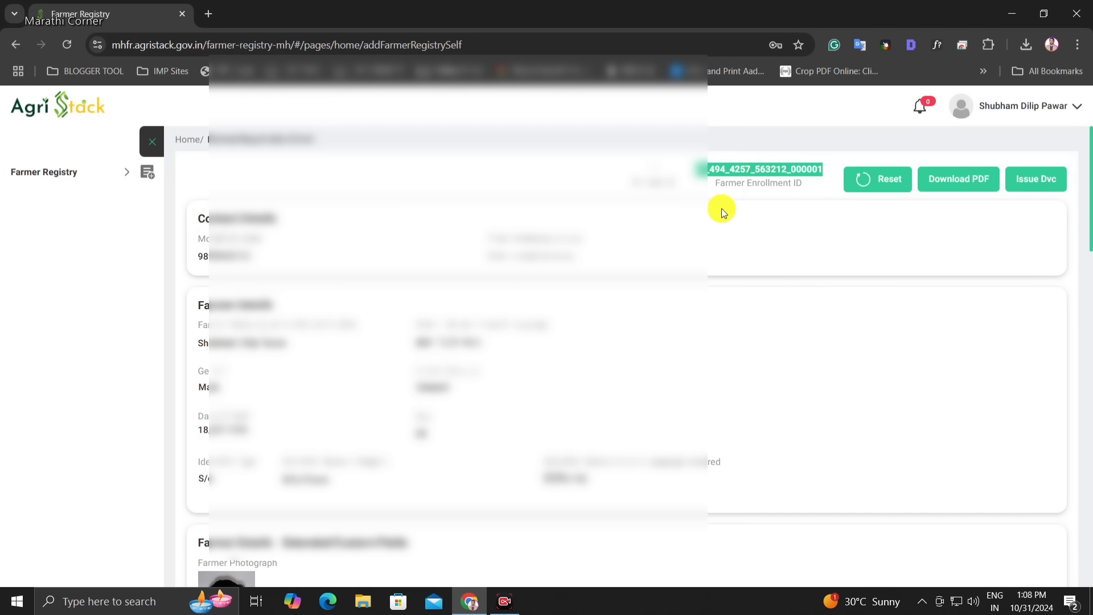
left_click(734, 184)
left_click(960, 194)
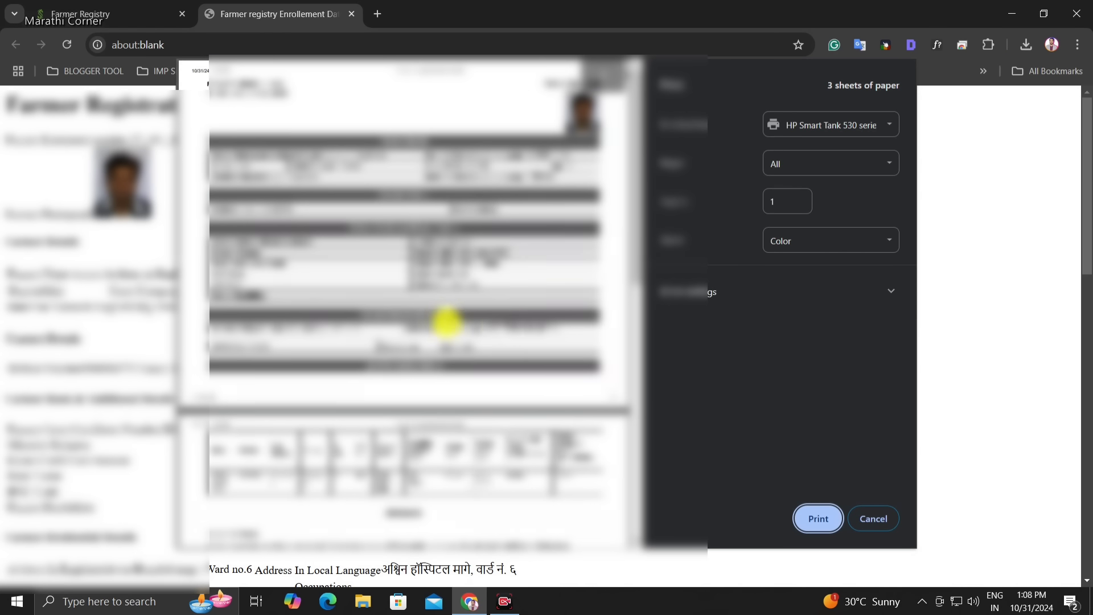
Step: Set the print destination to Save as PDF and save the 3-page enrollment document
scroll(479, 232, "down", 10)
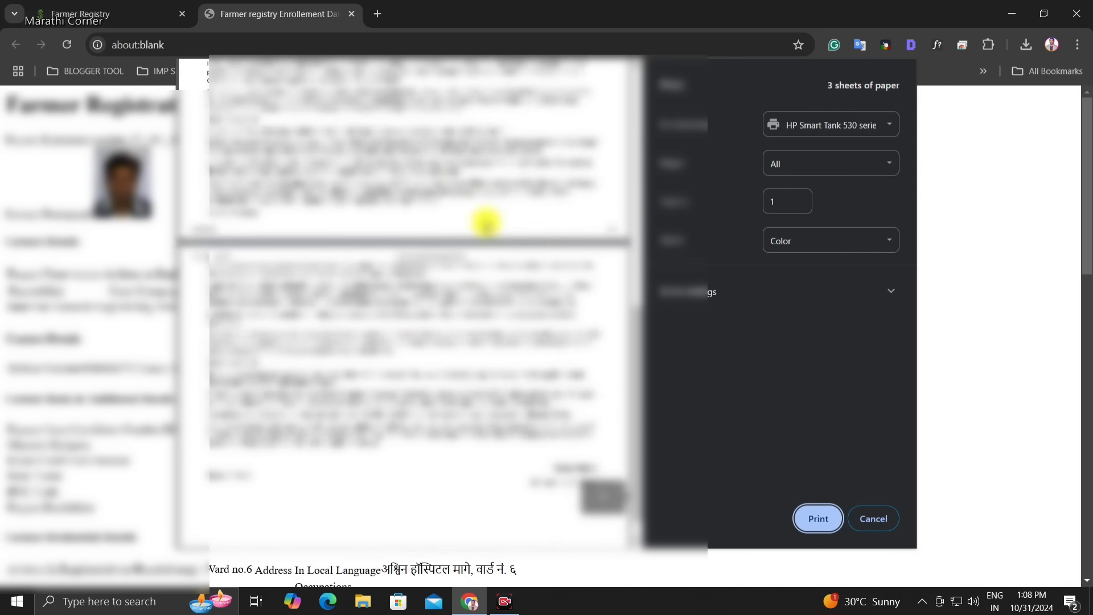
scroll(562, 346, "up", 10)
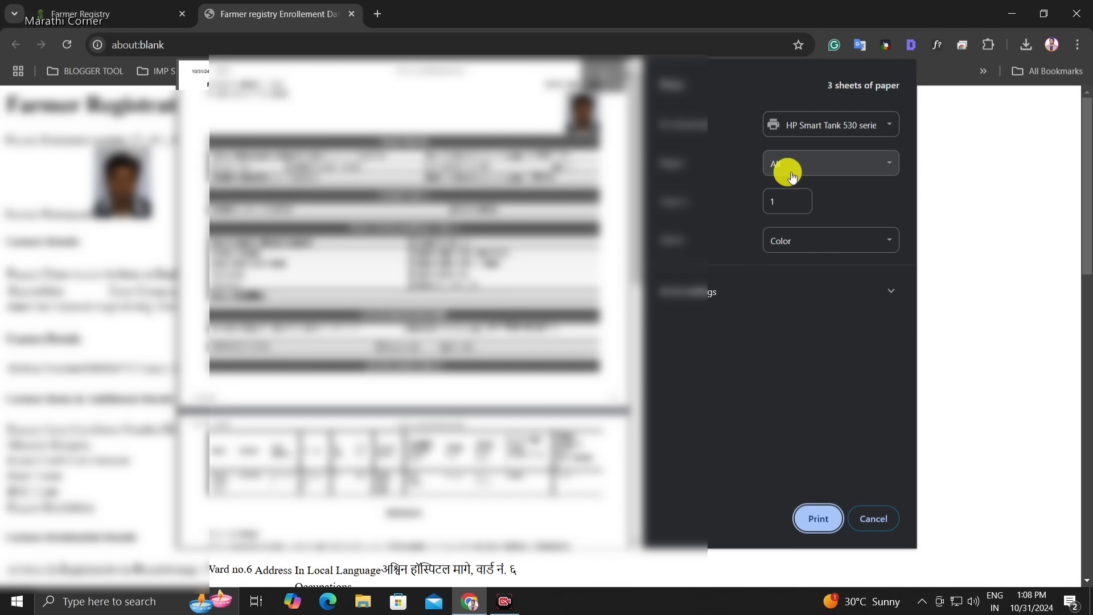
left_click(792, 130)
left_click(799, 180)
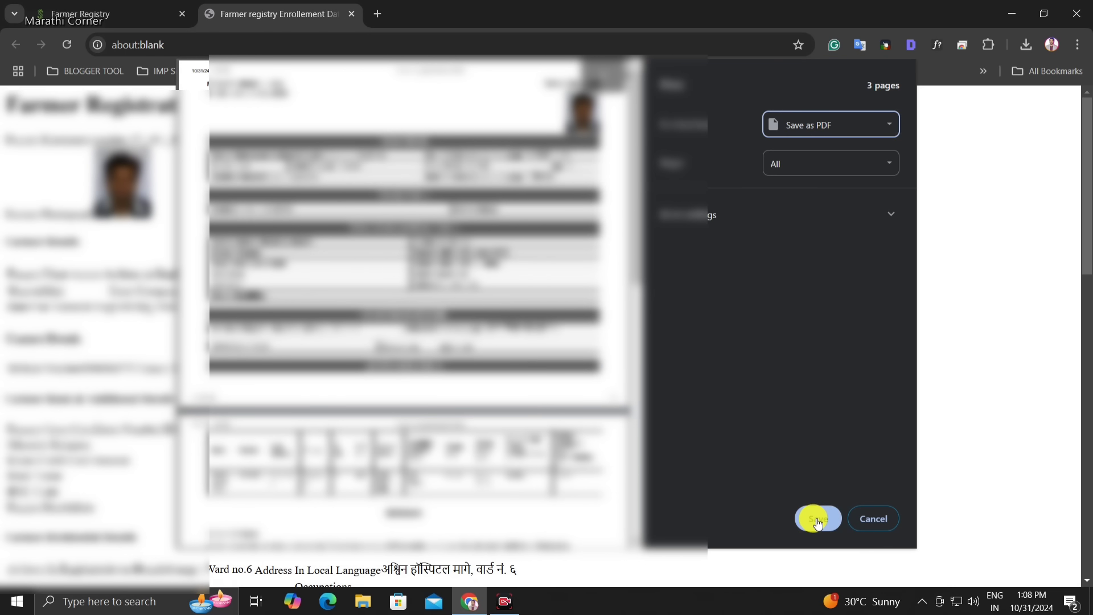
left_click(818, 518)
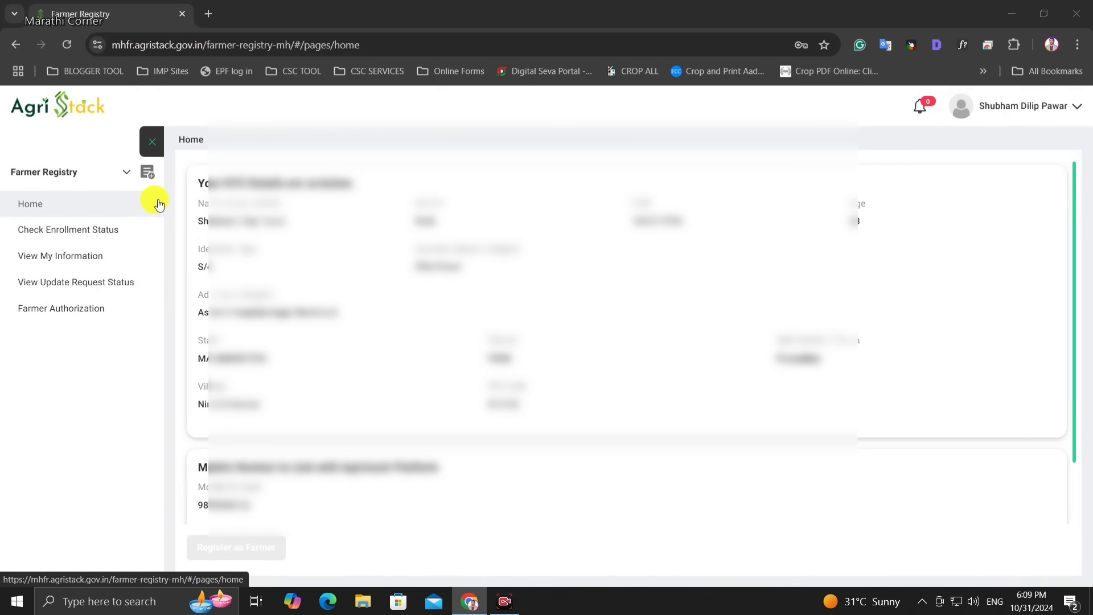
Step: Return to Home and open Check Enrollment Status
left_click(68, 211)
scroll(326, 300, "down", 1)
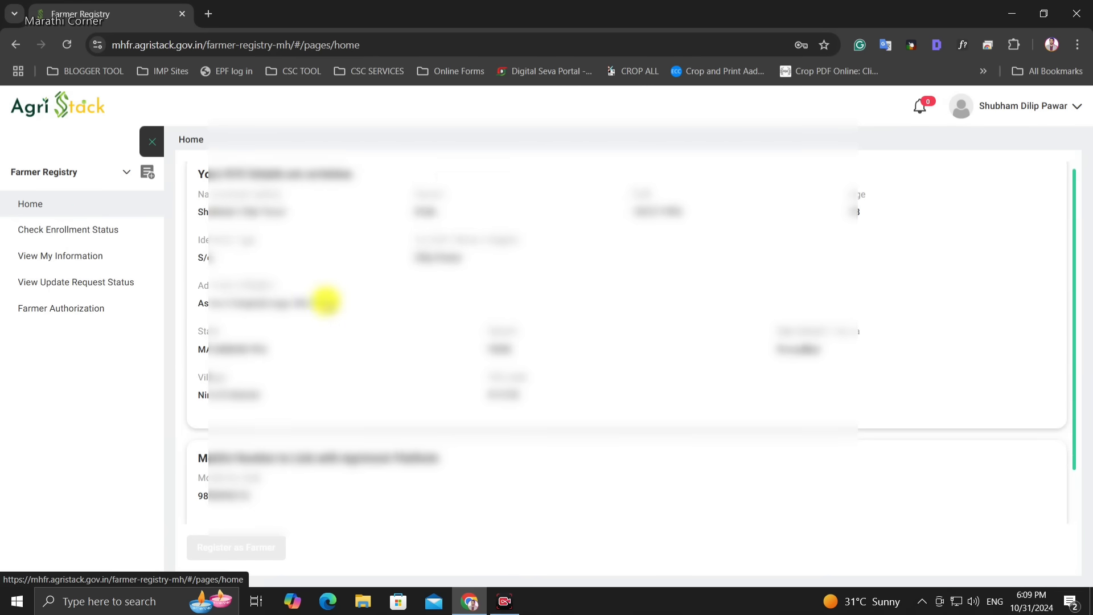
scroll(307, 302, "down", 1)
scroll(288, 300, "up", 2)
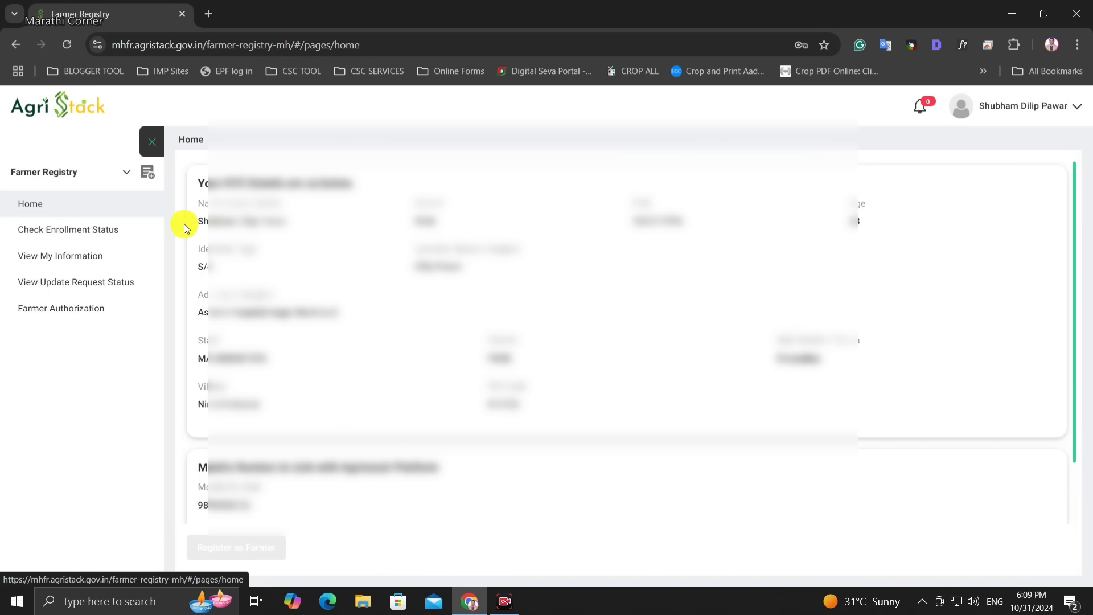
left_click(57, 235)
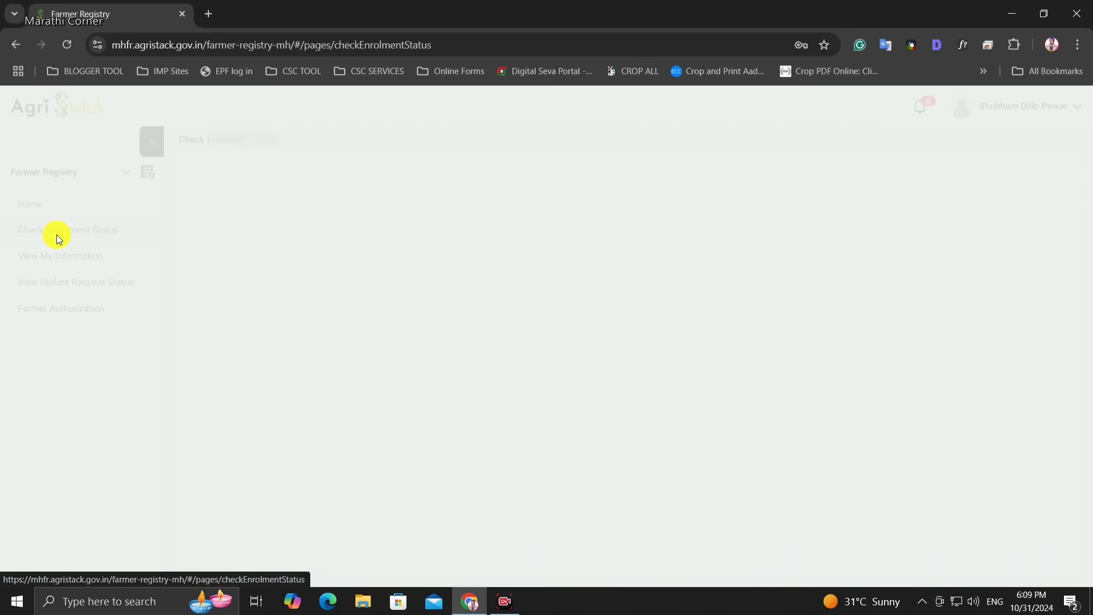